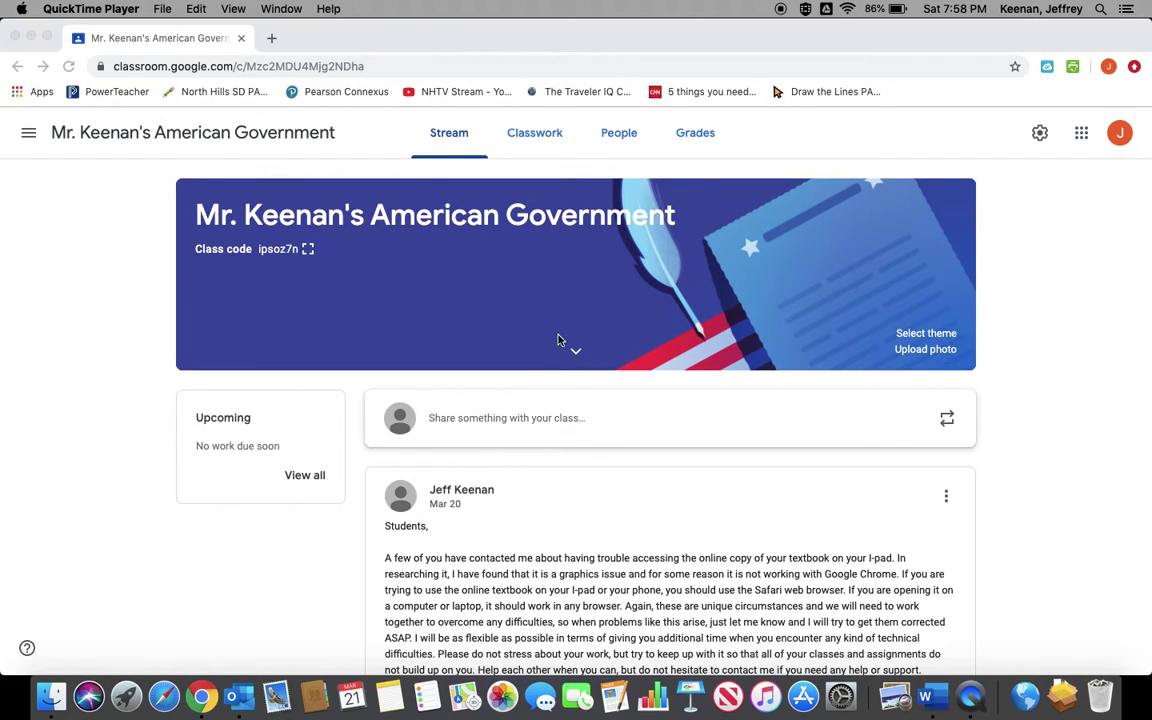
# Go to the class's Classwork page and bring up the Create menu of post types.
pyautogui.click(535, 134)
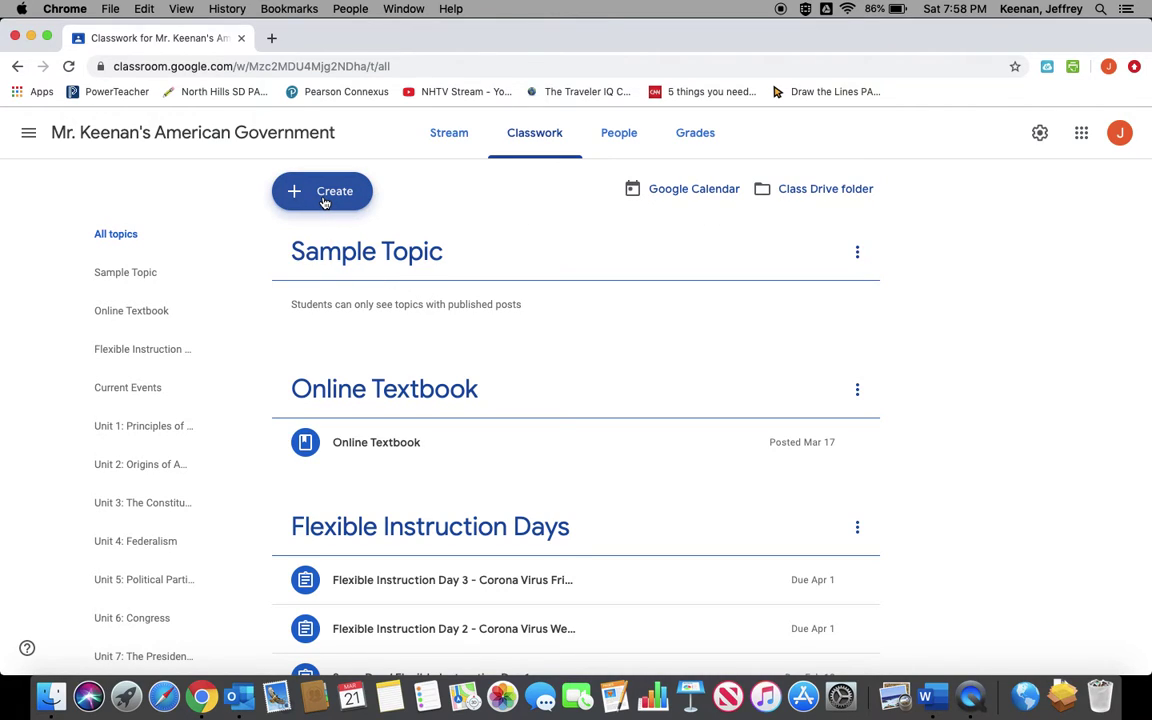
pyautogui.click(290, 190)
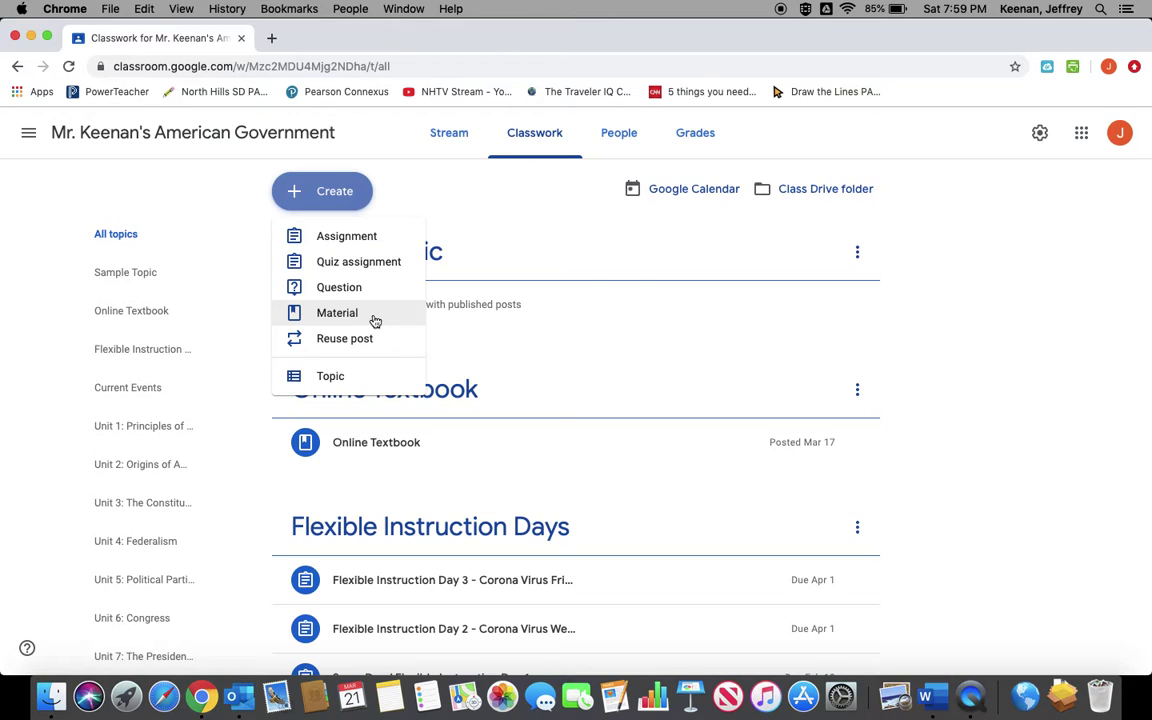
# Start a new assignment titled 'How A Bill Becomes a Law Reading'.
pyautogui.click(356, 237)
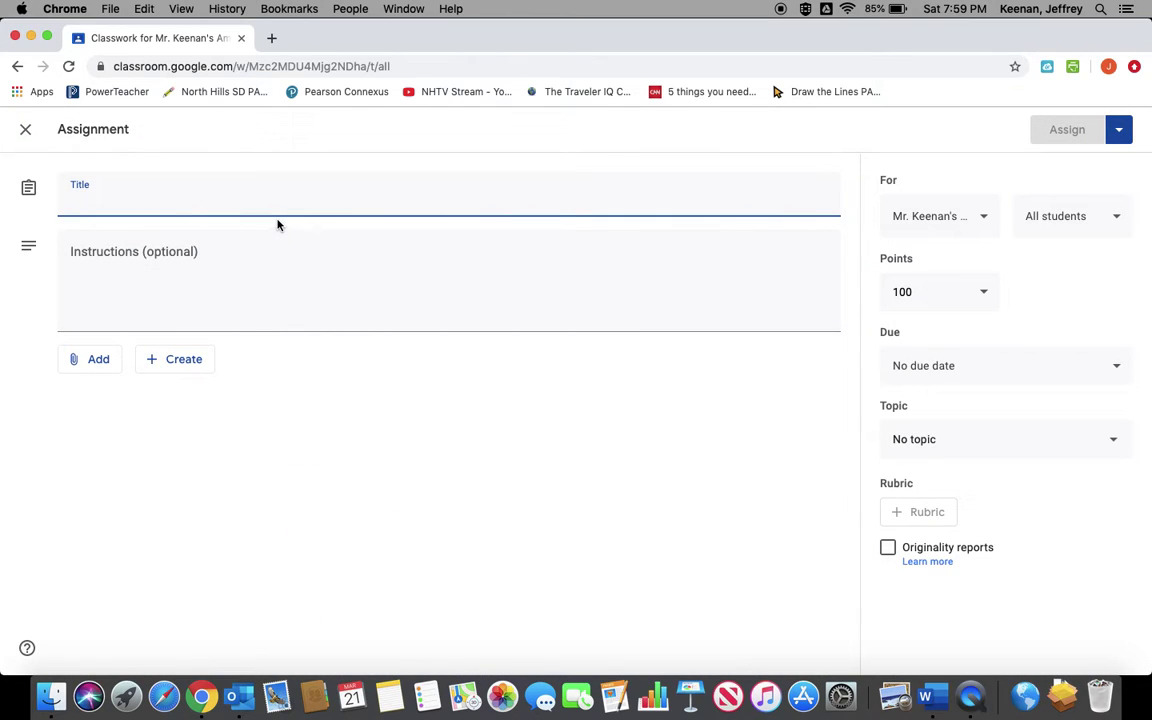
pyautogui.write('How A Biil')
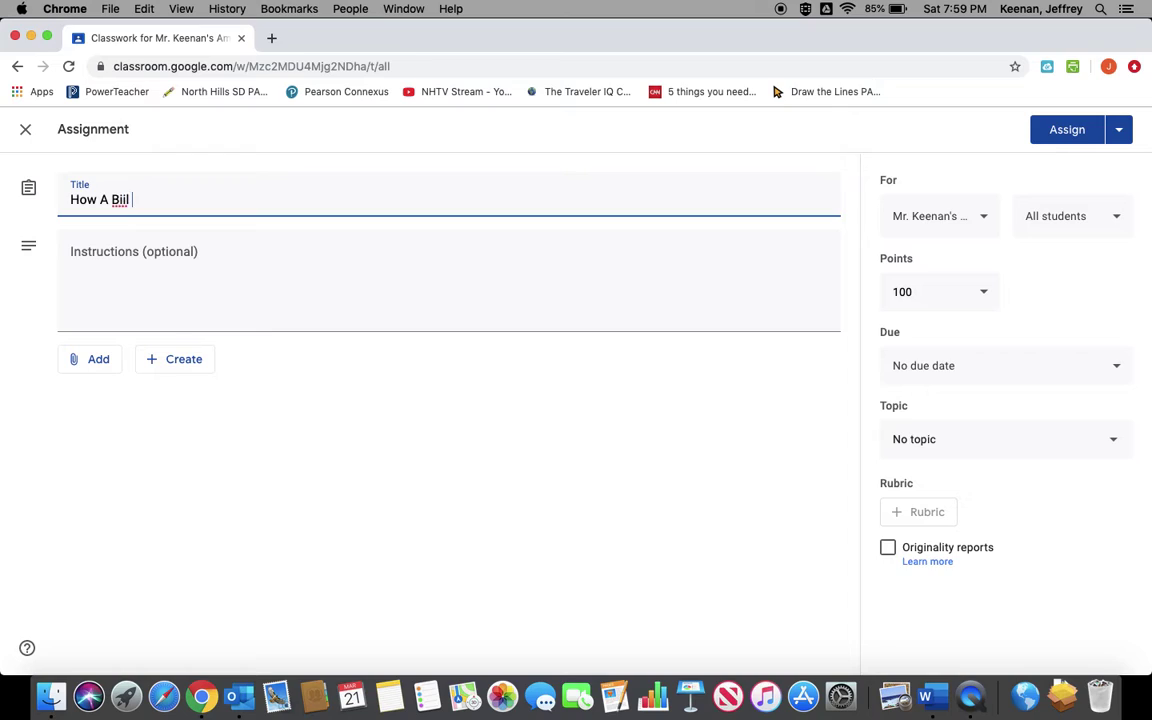
pyautogui.press('BackSpace')
pyautogui.press('BackSpace')
pyautogui.press('BackSpace')
pyautogui.write('Becomes a Law')
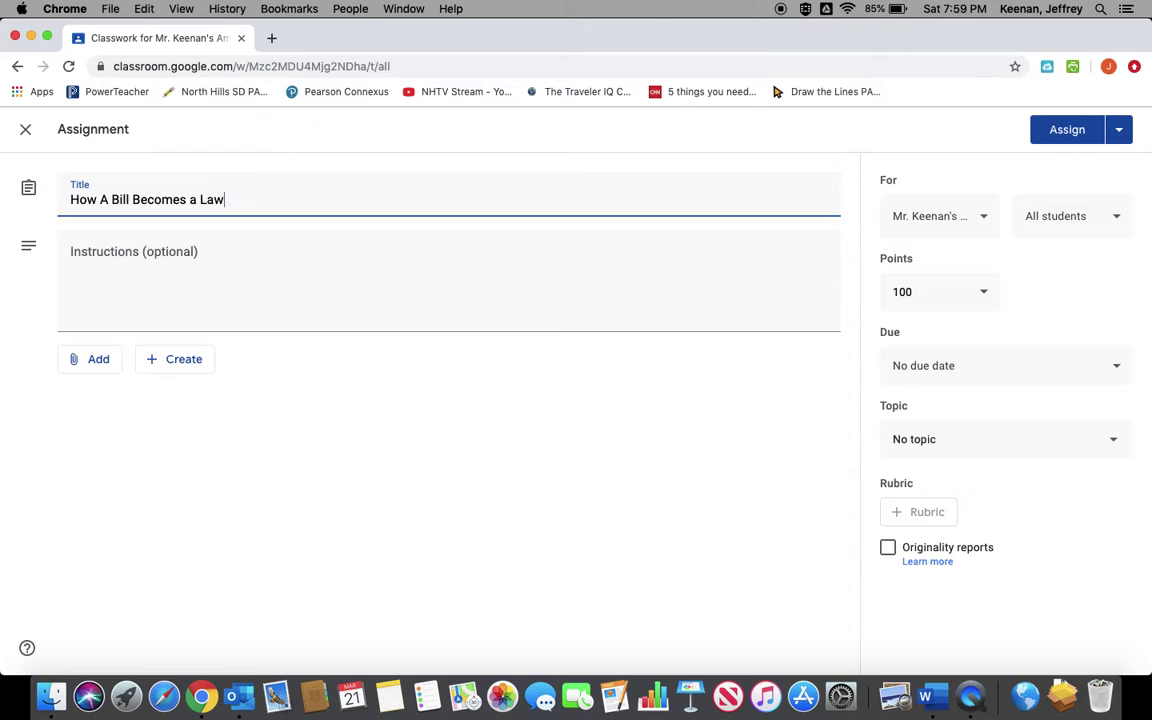
pyautogui.write('Reading')
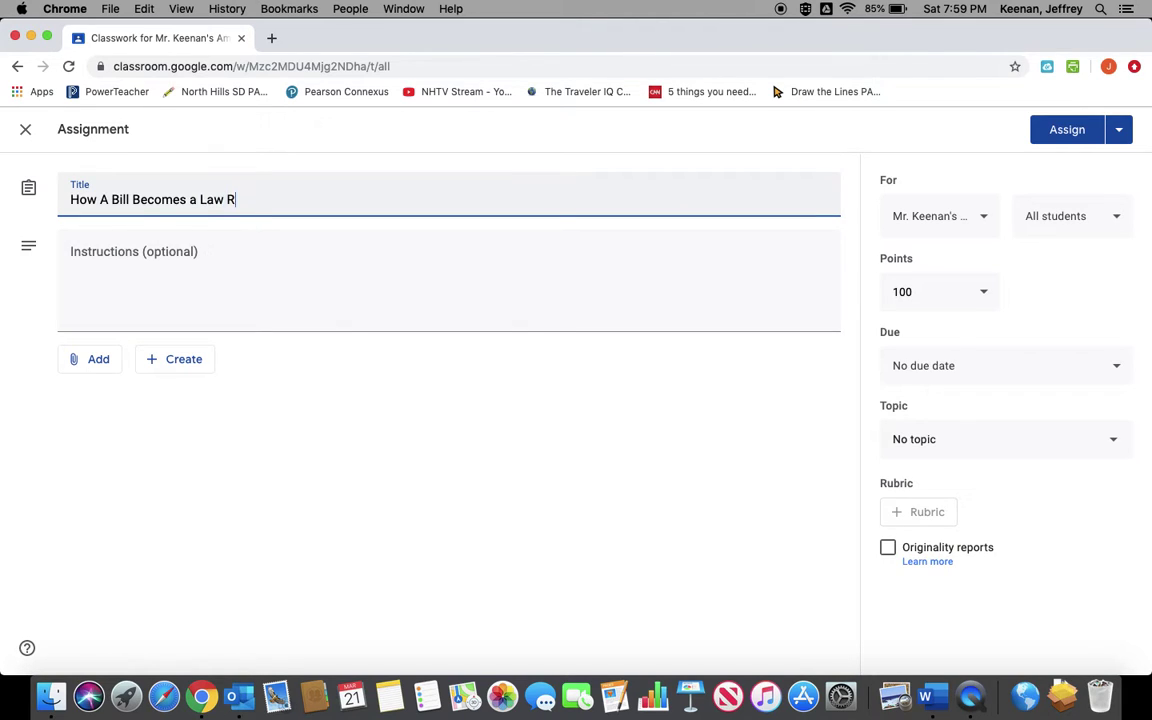
# Add instructions: 'Read the appropriate section of your book and complete the attached guided reading questions'.
pyautogui.click(207, 251)
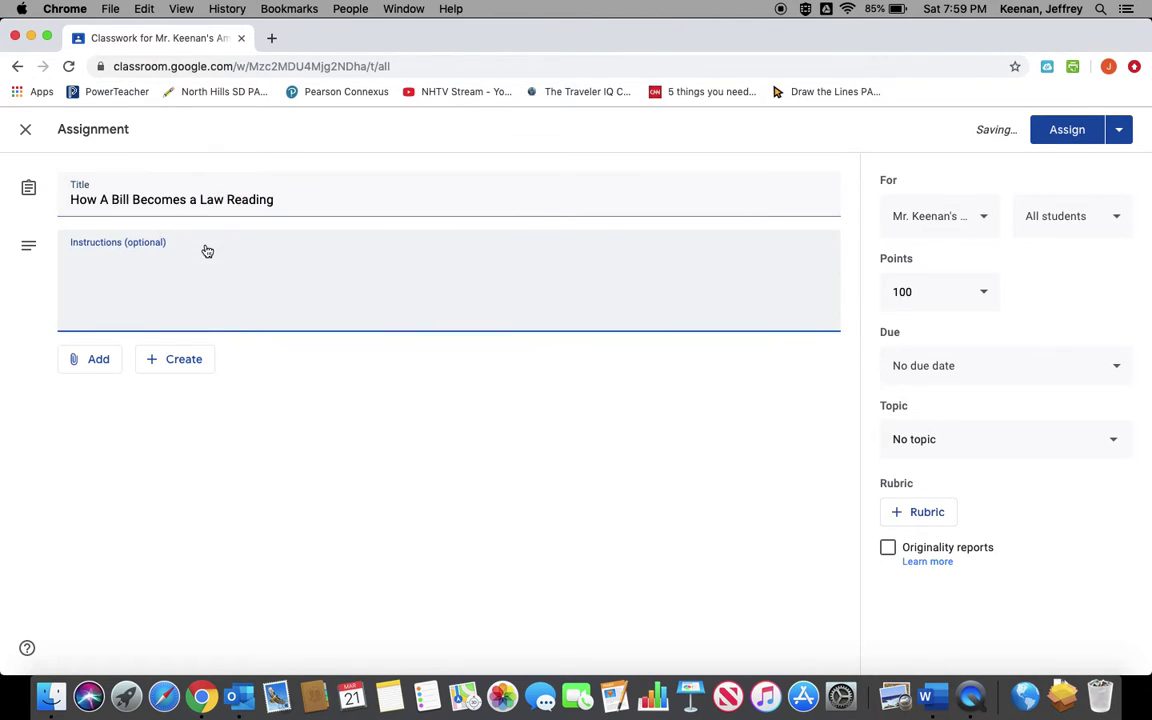
pyautogui.write('Read the ')
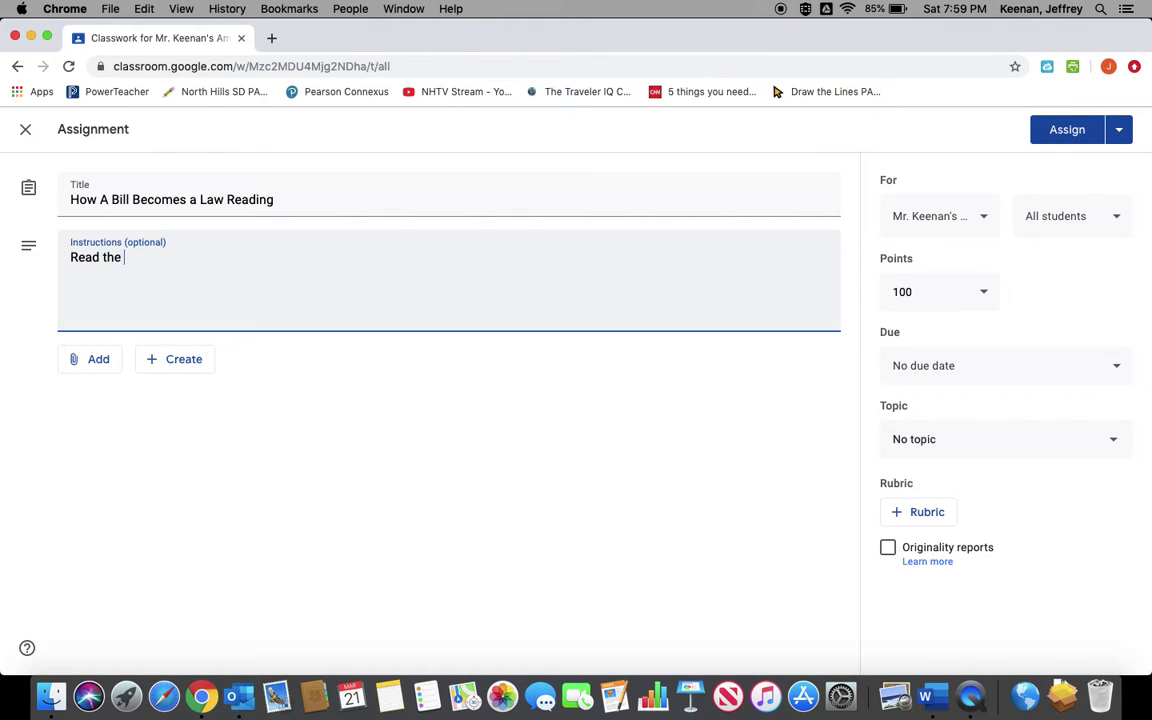
pyautogui.write('appropriate ')
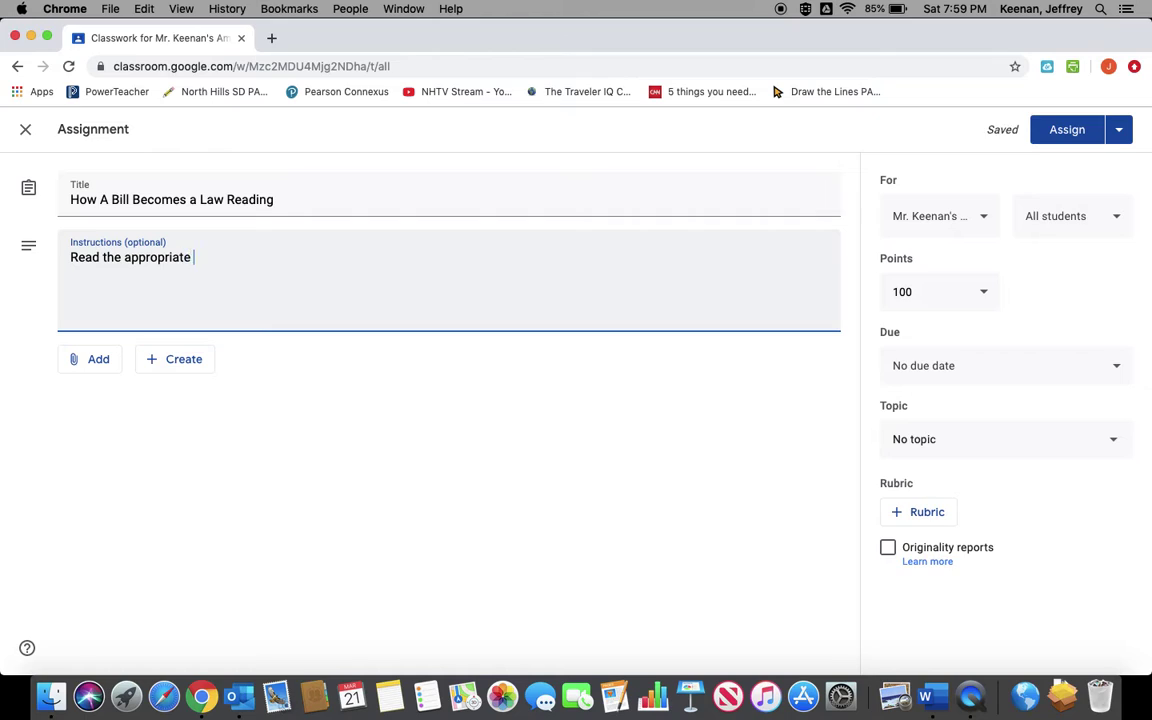
pyautogui.write('section of your book and ')
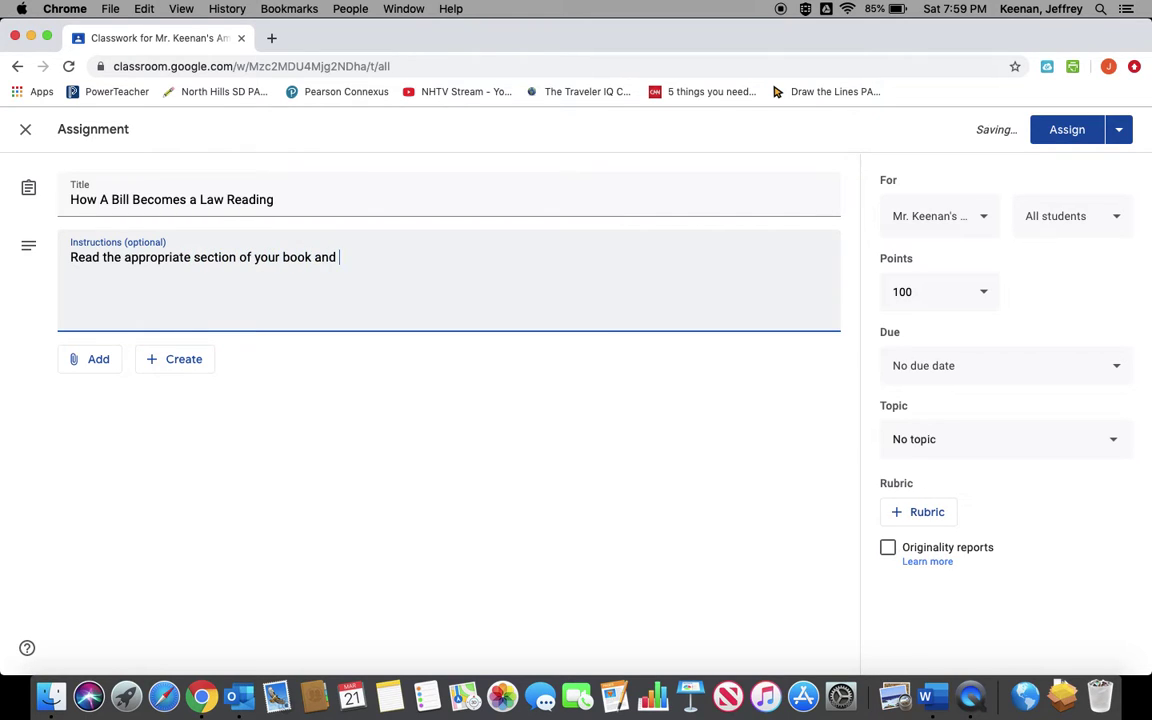
pyautogui.write('complete the ')
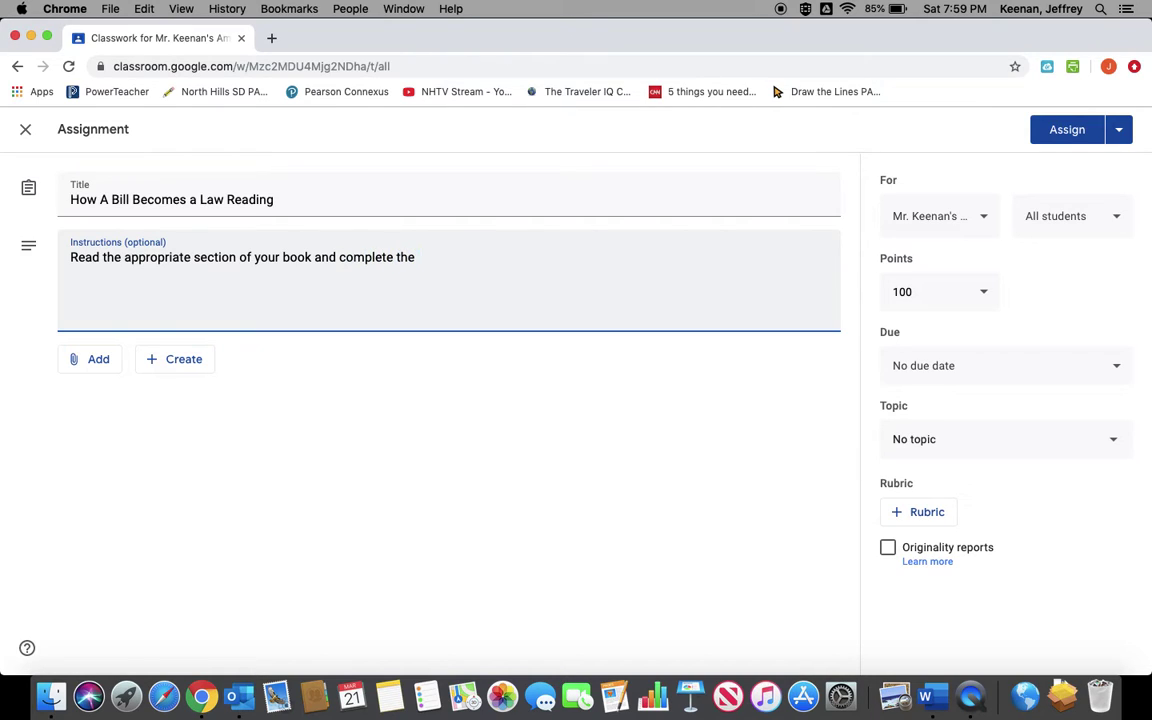
pyautogui.write('attached guided reading questions')
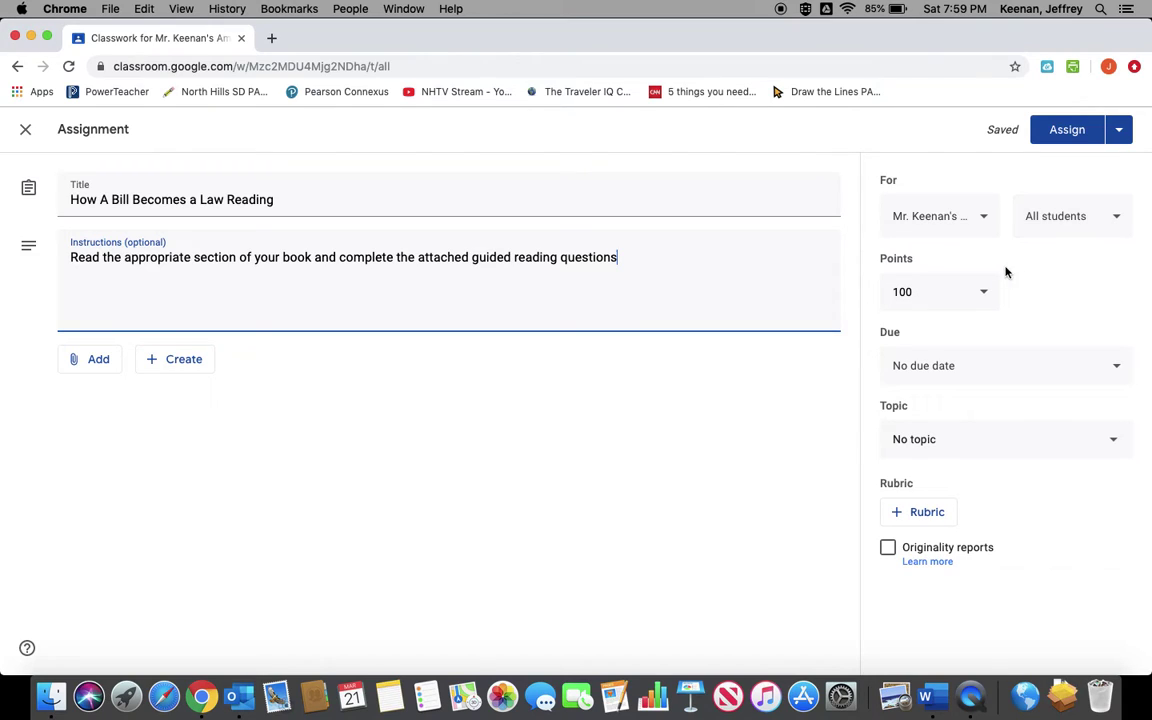
pyautogui.click(1113, 365)
# Clear the due date and time so the assignment has no due date.
pyautogui.click(1067, 430)
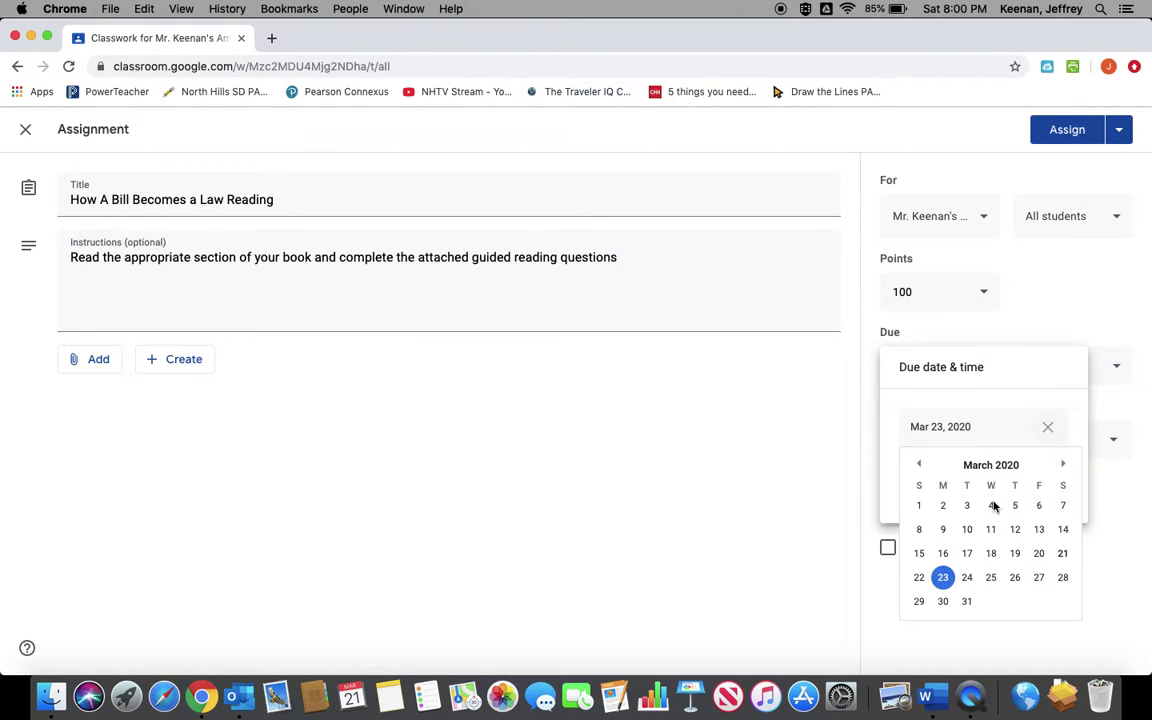
pyautogui.click(993, 531)
pyautogui.click(945, 482)
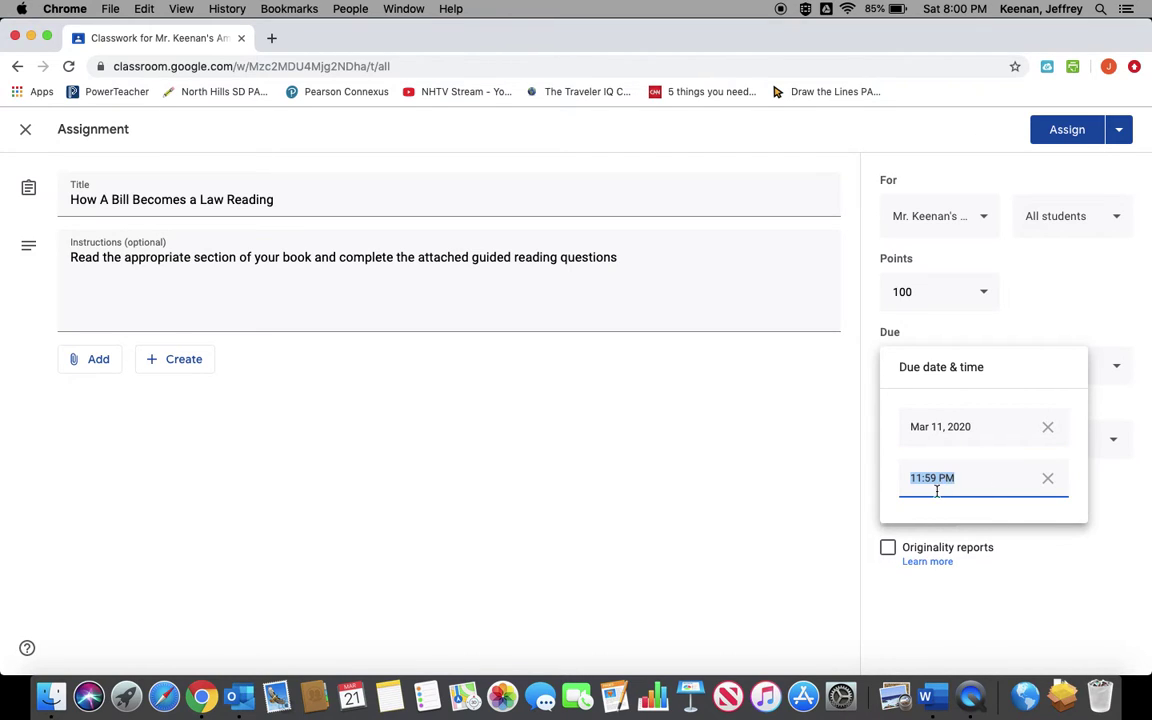
pyautogui.click(1047, 478)
pyautogui.click(1047, 428)
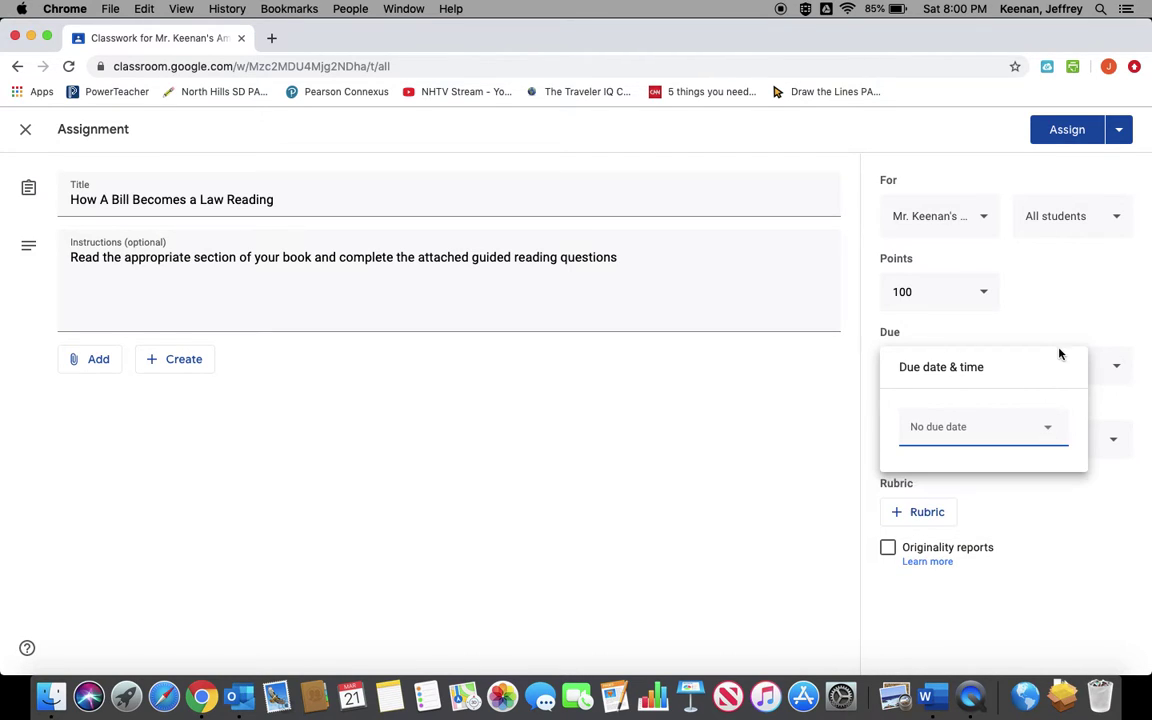
pyautogui.click(1062, 309)
# File the assignment under Sample Topic.
pyautogui.click(1115, 440)
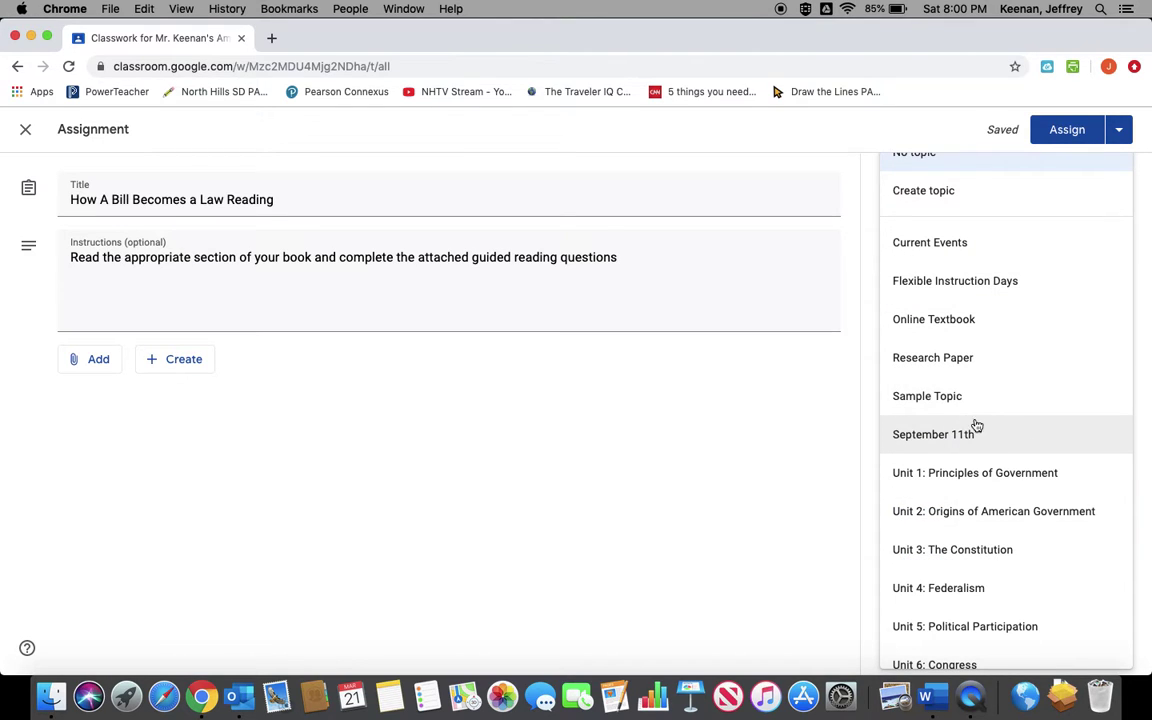
pyautogui.click(932, 401)
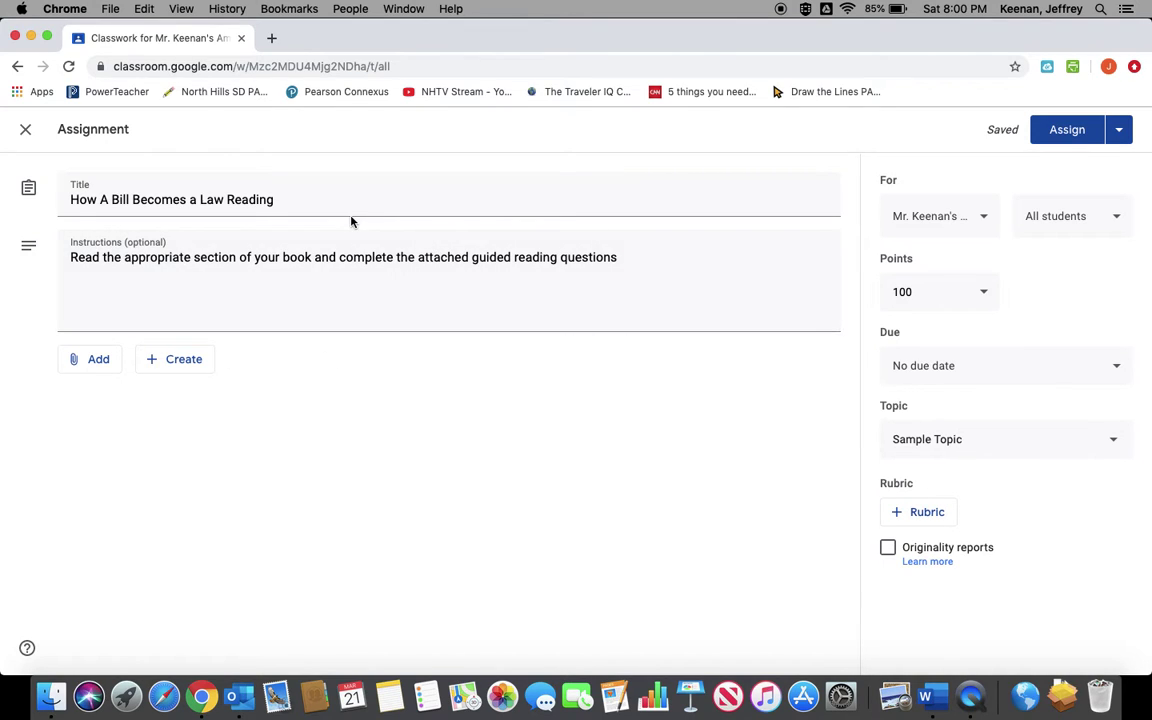
pyautogui.click(88, 360)
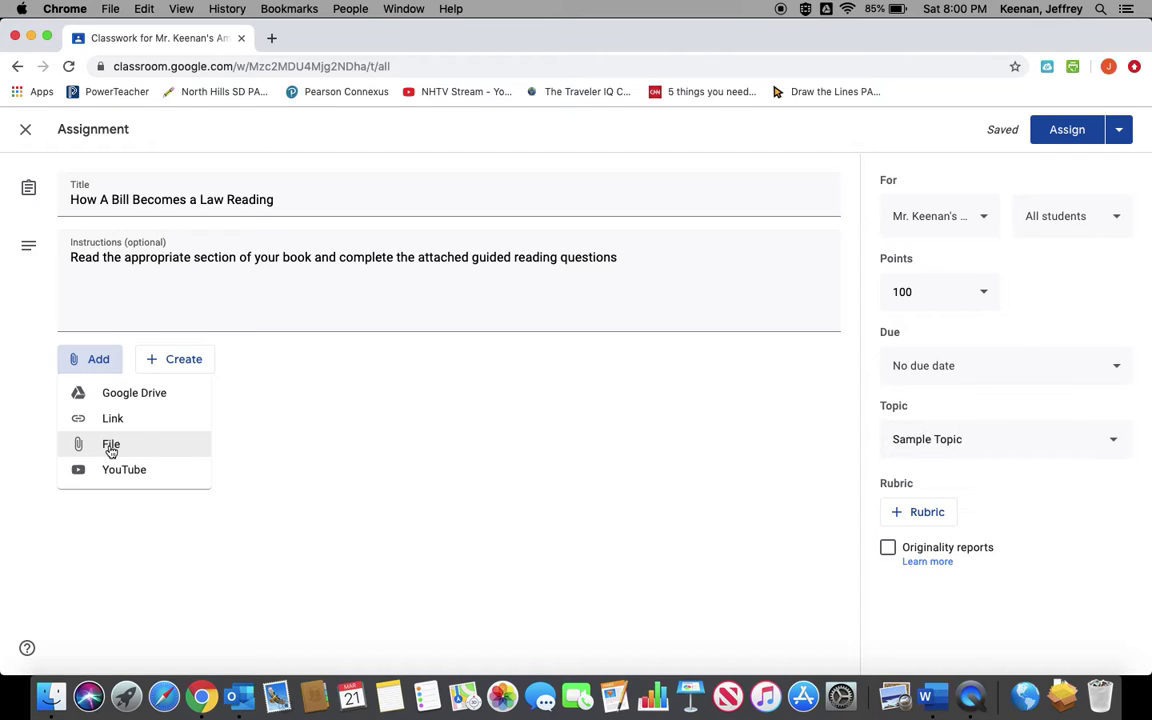
# Upload 'Section 4.6 - How a Bill Becomes a Law Guided Reading.doc' from the computer as an attachment.
pyautogui.click(111, 449)
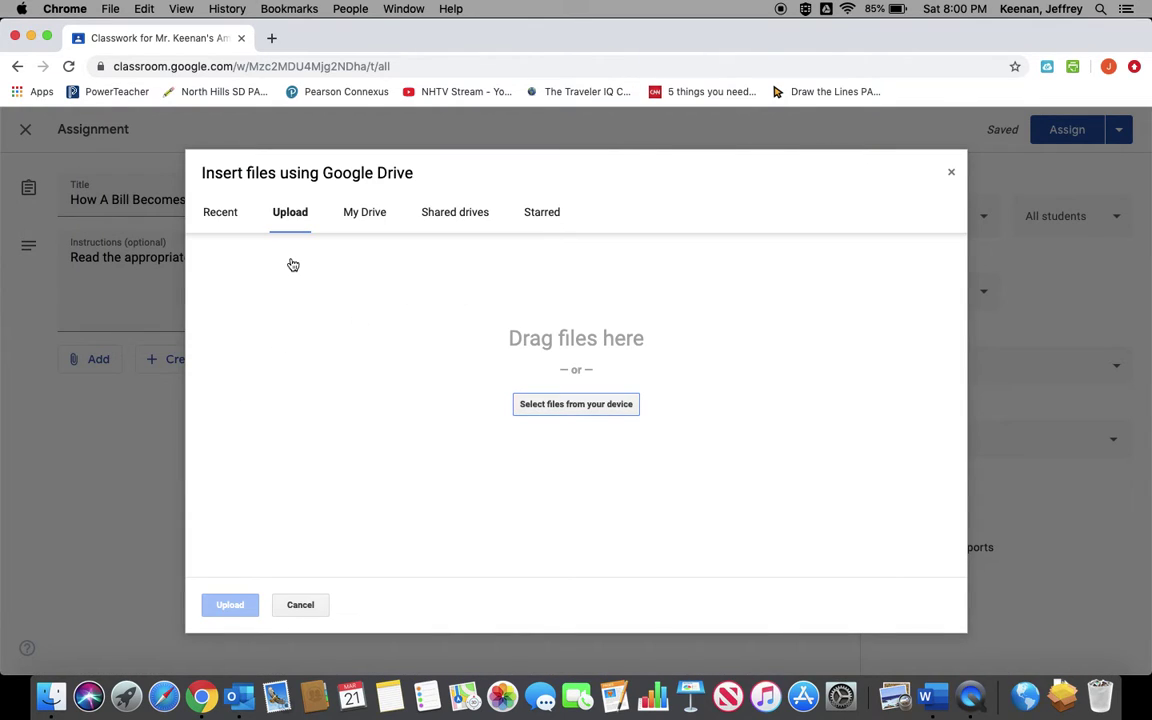
pyautogui.click(555, 414)
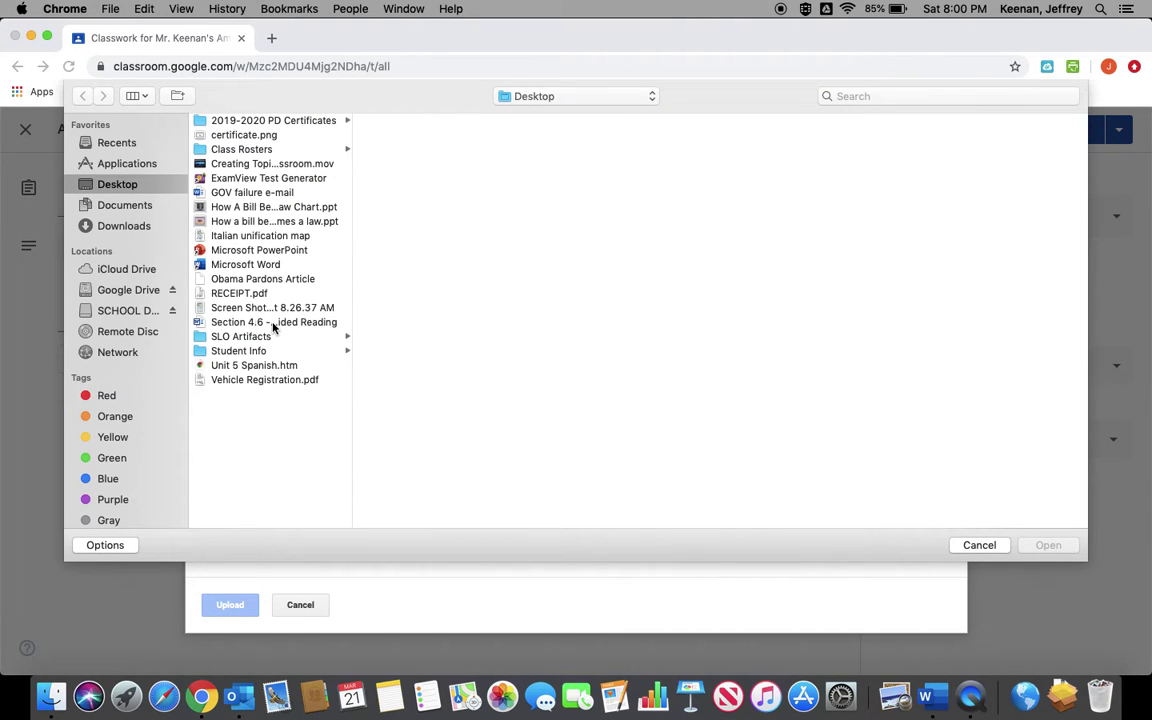
pyautogui.doubleClick(273, 323)
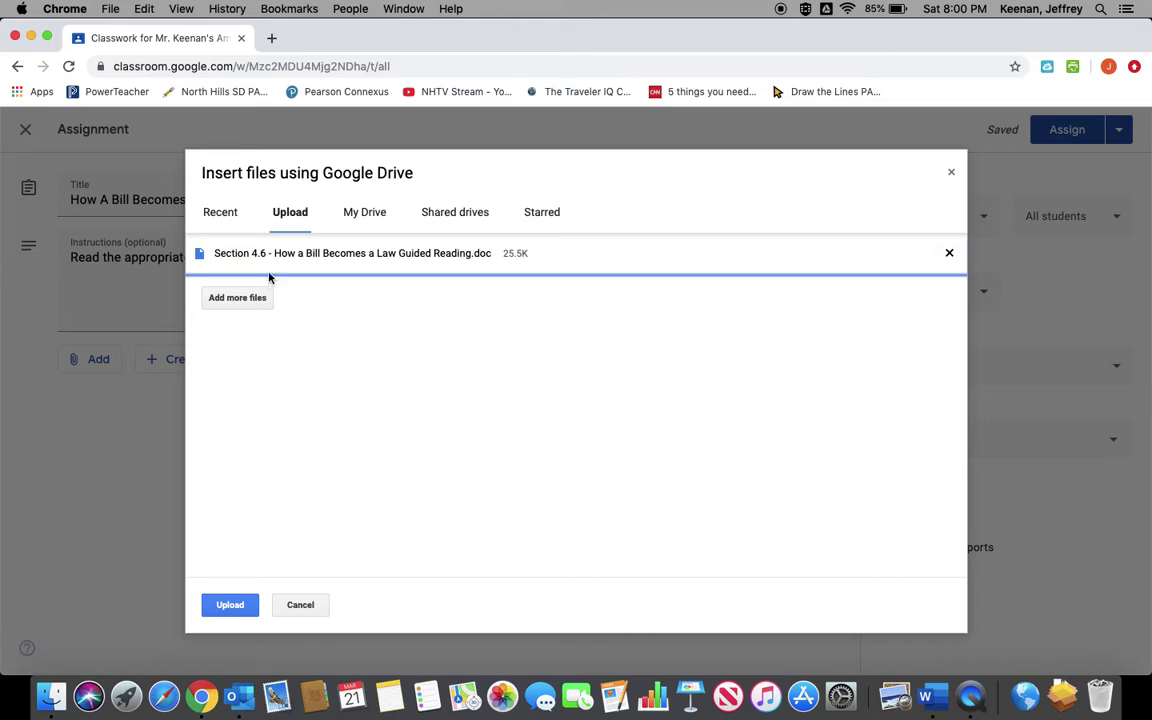
pyautogui.click(231, 606)
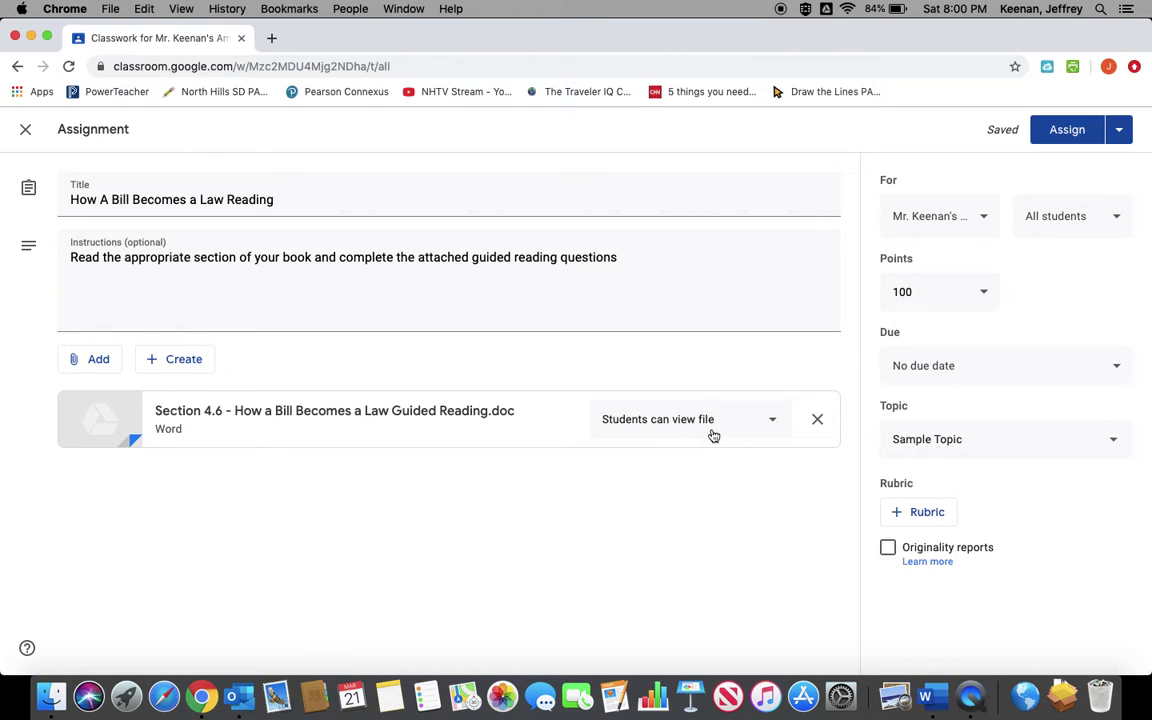
# Set the guided reading attachment's sharing to 'Make a copy for each student'.
pyautogui.click(771, 424)
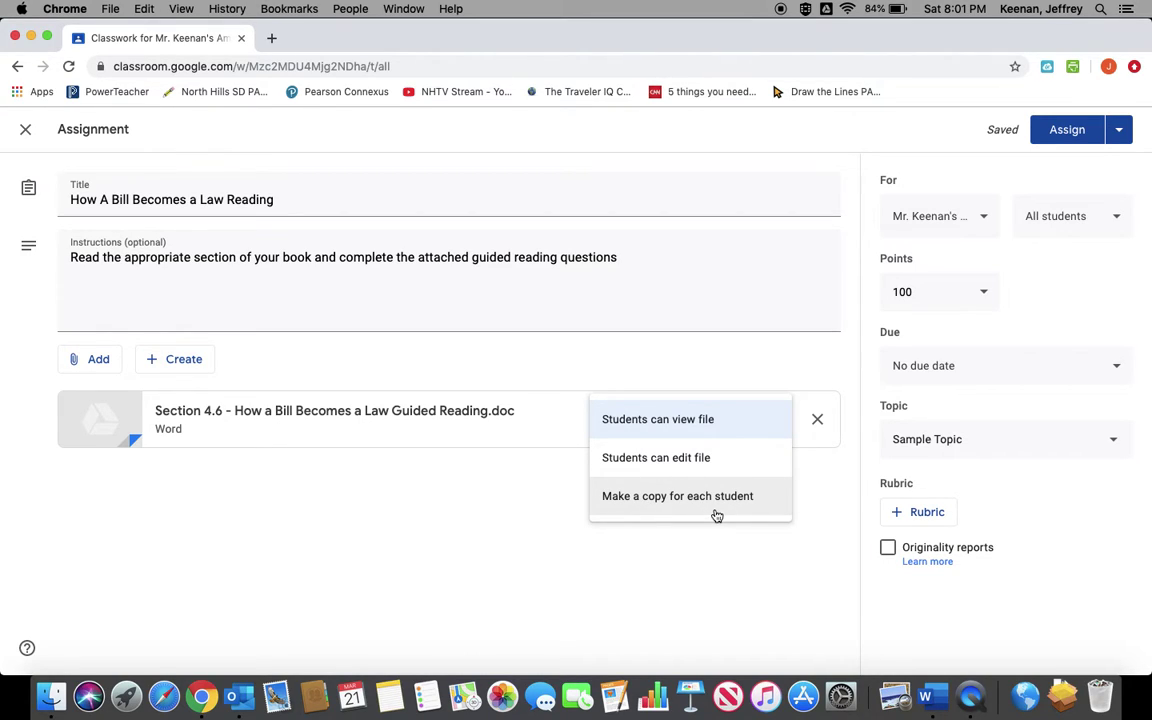
pyautogui.click(706, 502)
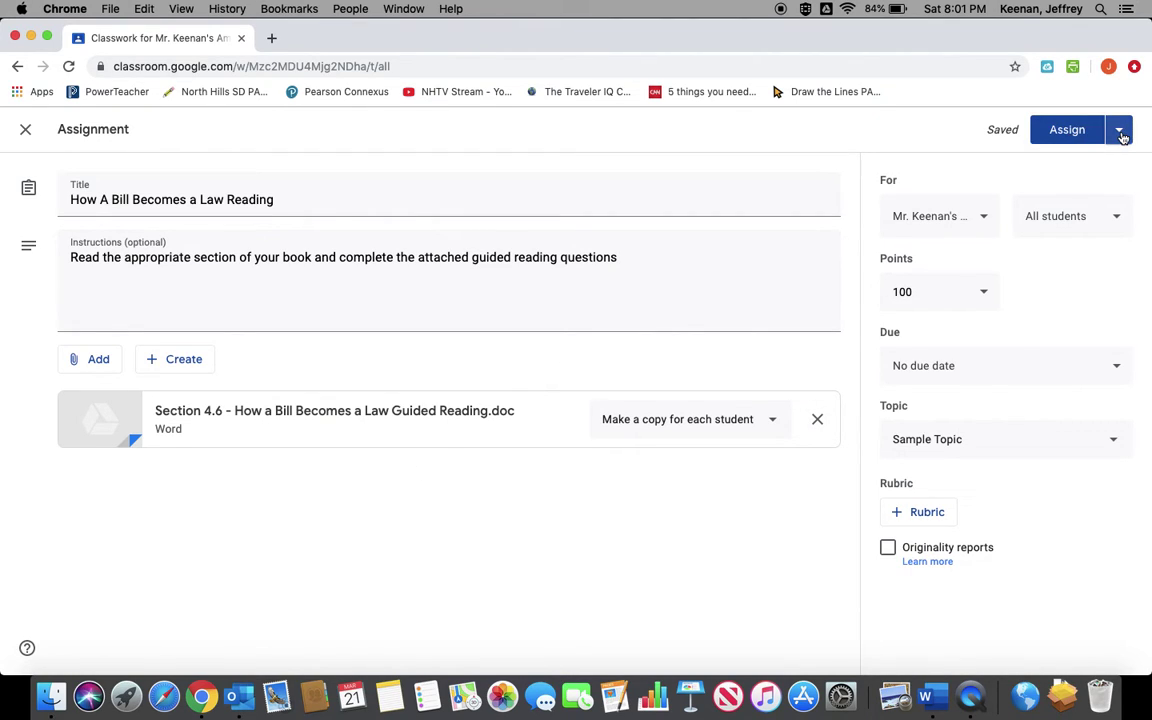
# Save the reading assignment as a draft and expand its row on the Classwork page.
pyautogui.click(1121, 133)
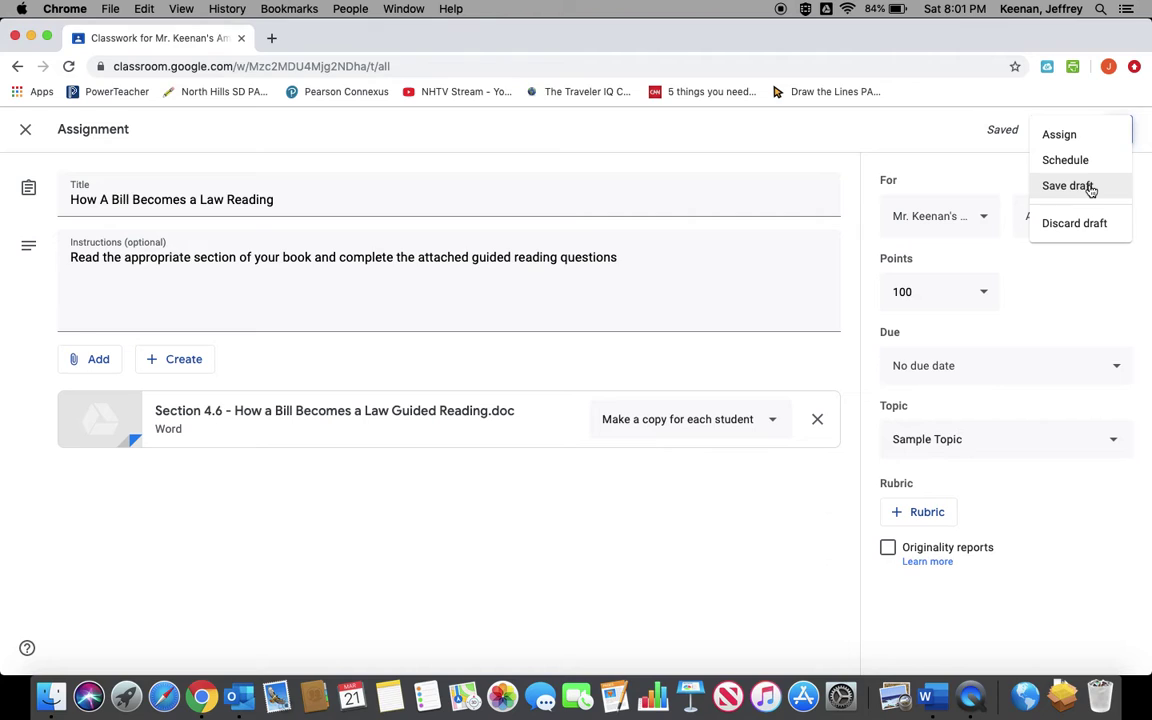
pyautogui.click(1090, 188)
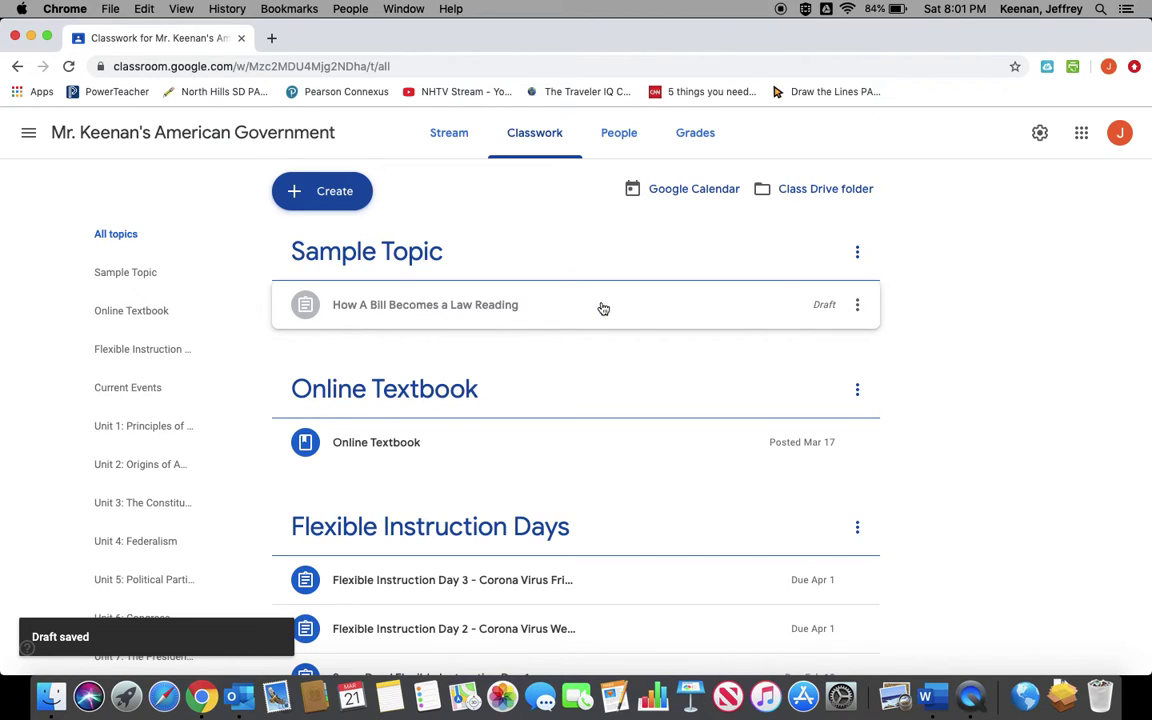
pyautogui.click(602, 307)
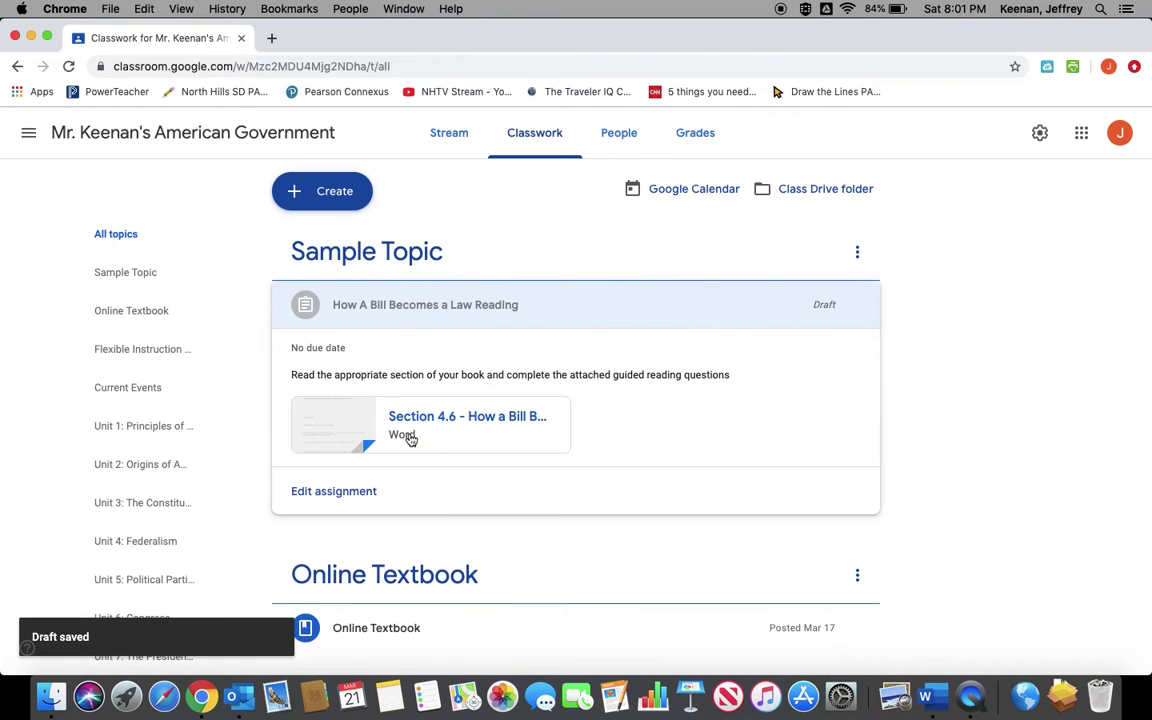
# Preview the Word attachment and open it with Google Docs for editing.
pyautogui.click(446, 428)
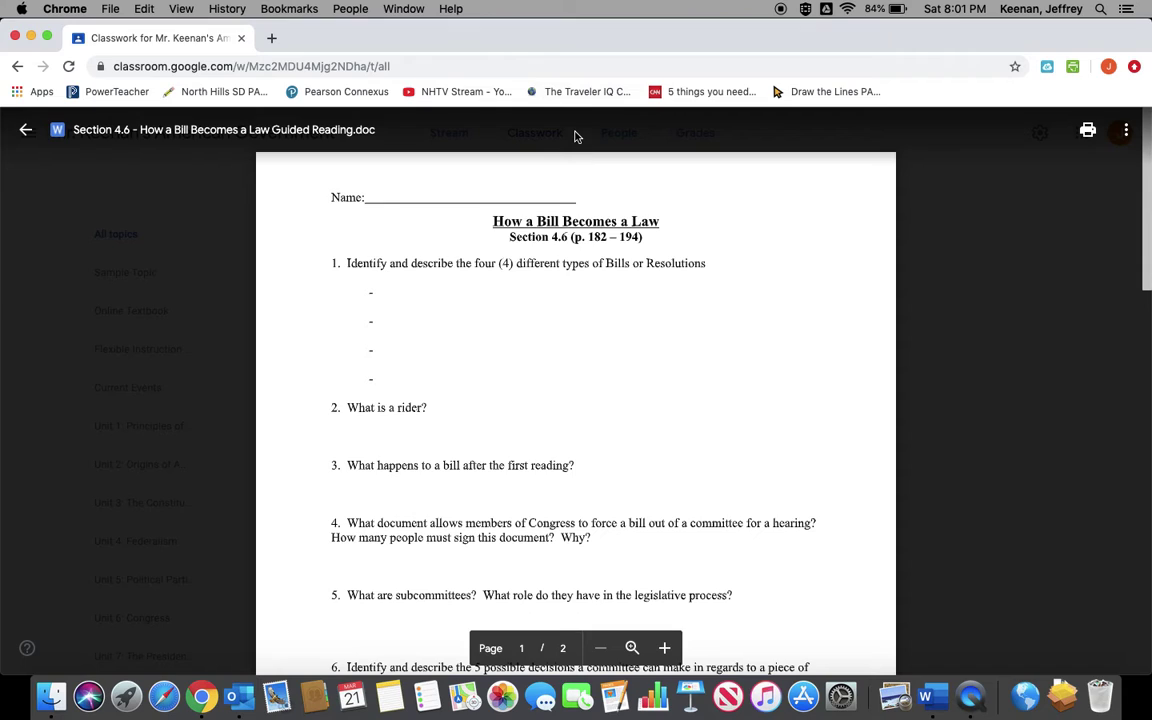
pyautogui.scroll(-1, 575, 381)
pyautogui.scroll(1, 575, 381)
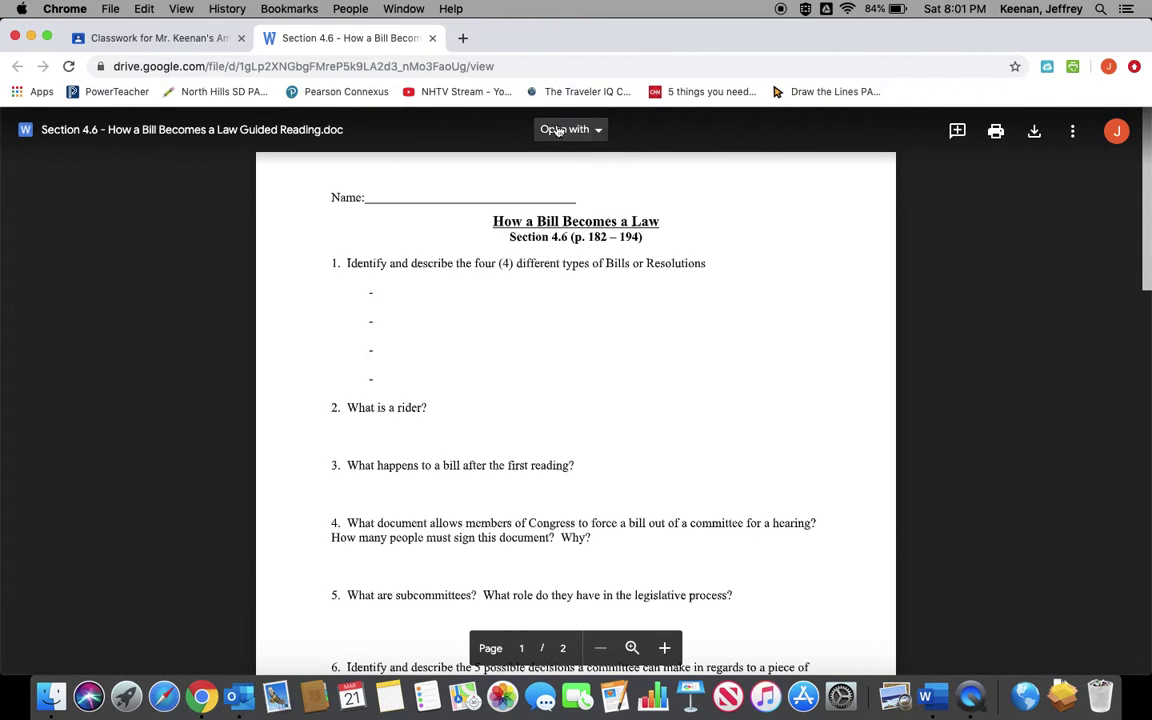
pyautogui.click(598, 133)
pyautogui.click(592, 211)
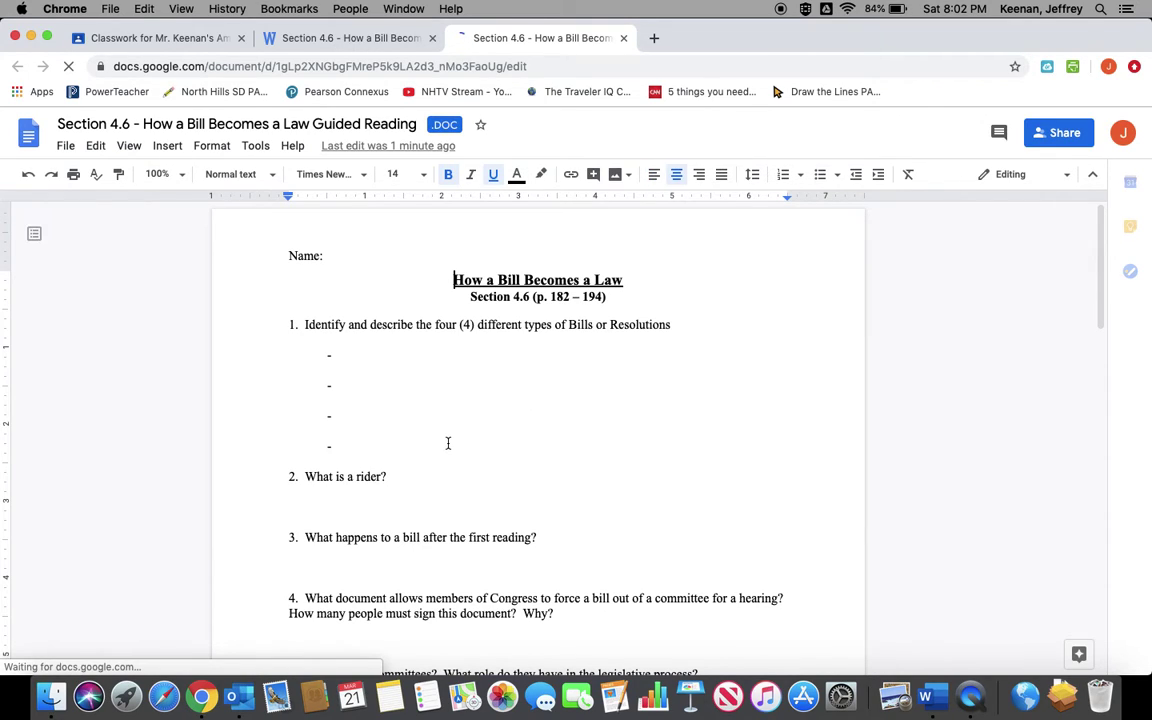
# Enter 'Public Bill' and 'Private Bill' under question 1, accepting the .DOCX conversion, then close Docs.
pyautogui.click(361, 362)
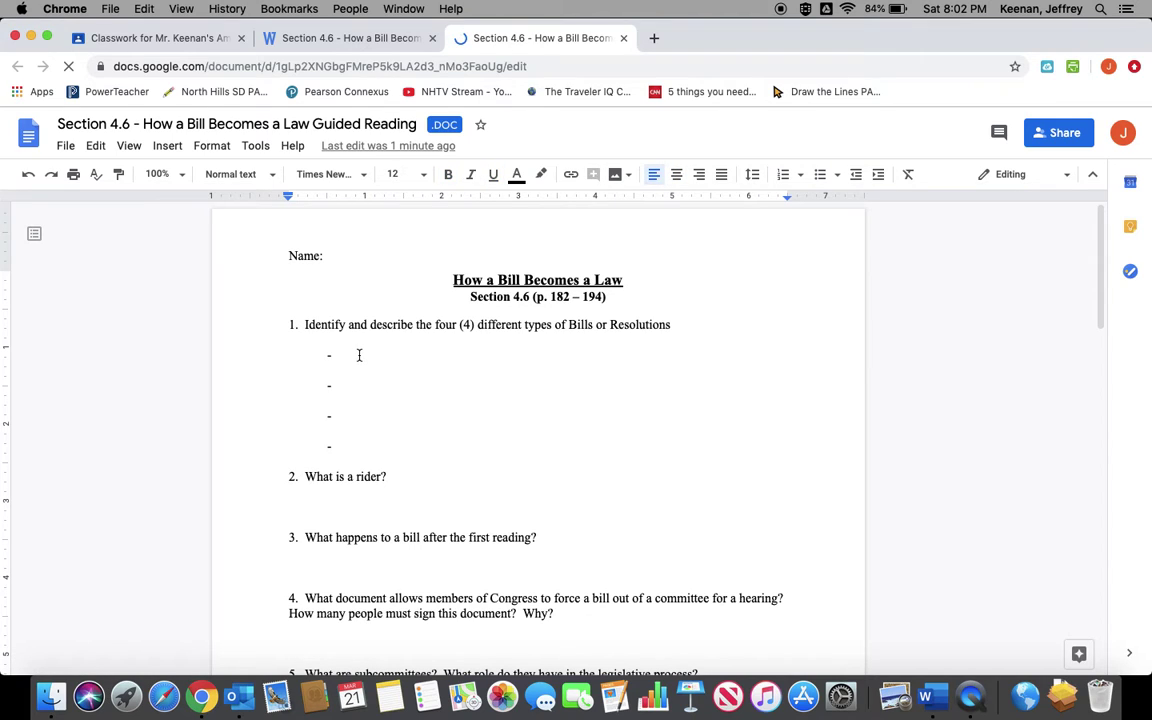
pyautogui.press('Tab')
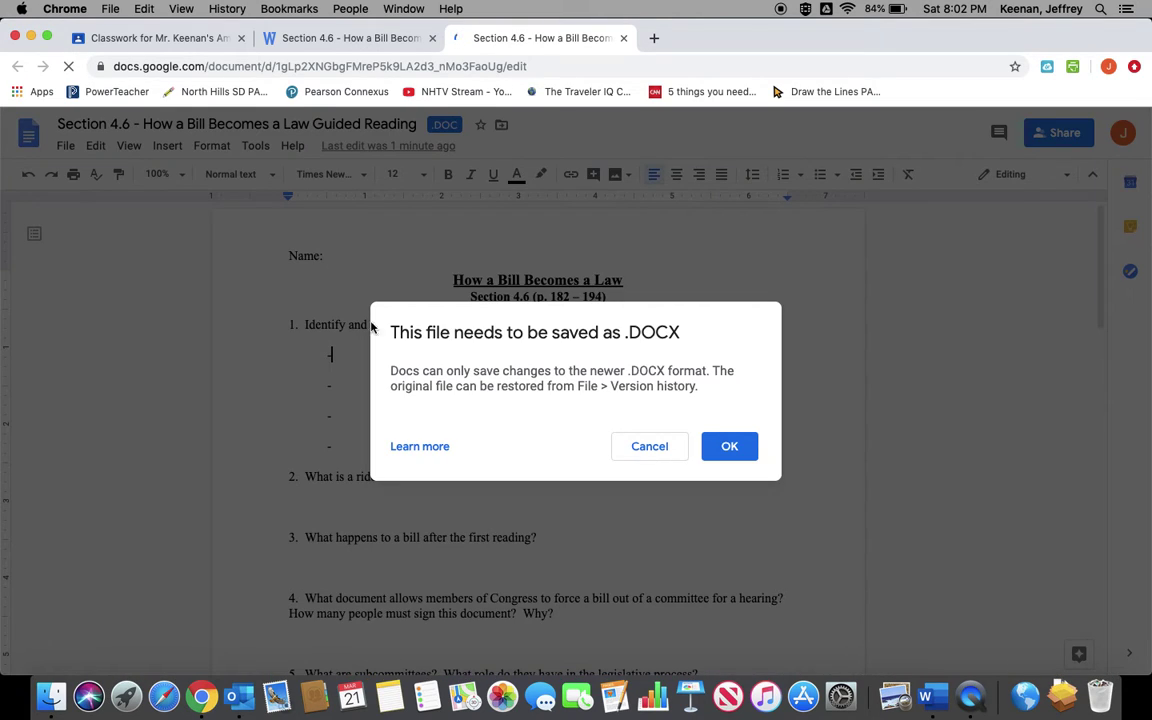
pyautogui.click(740, 455)
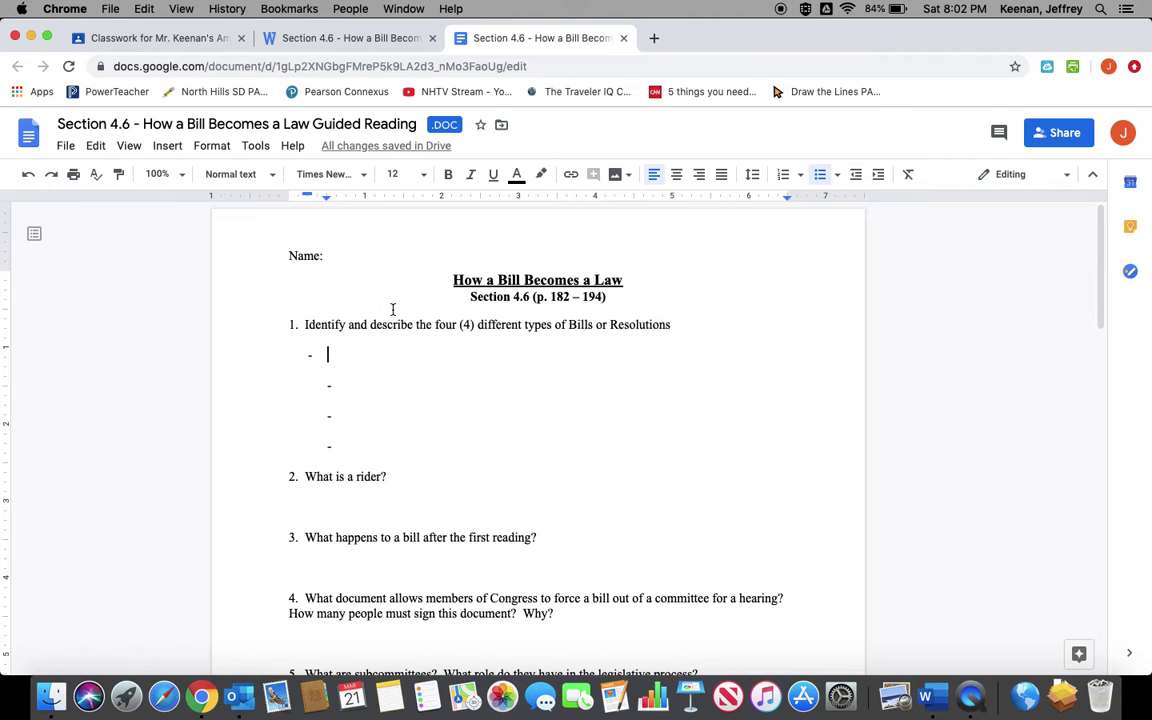
pyautogui.write('Puble')
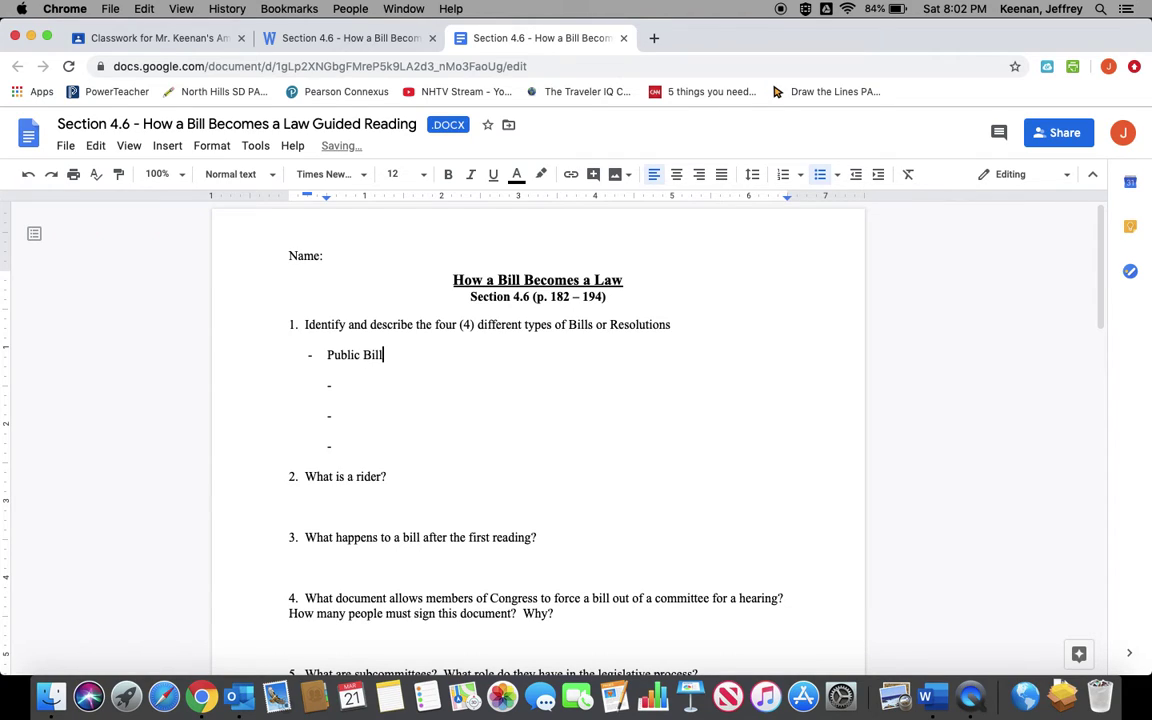
pyautogui.press('Down')
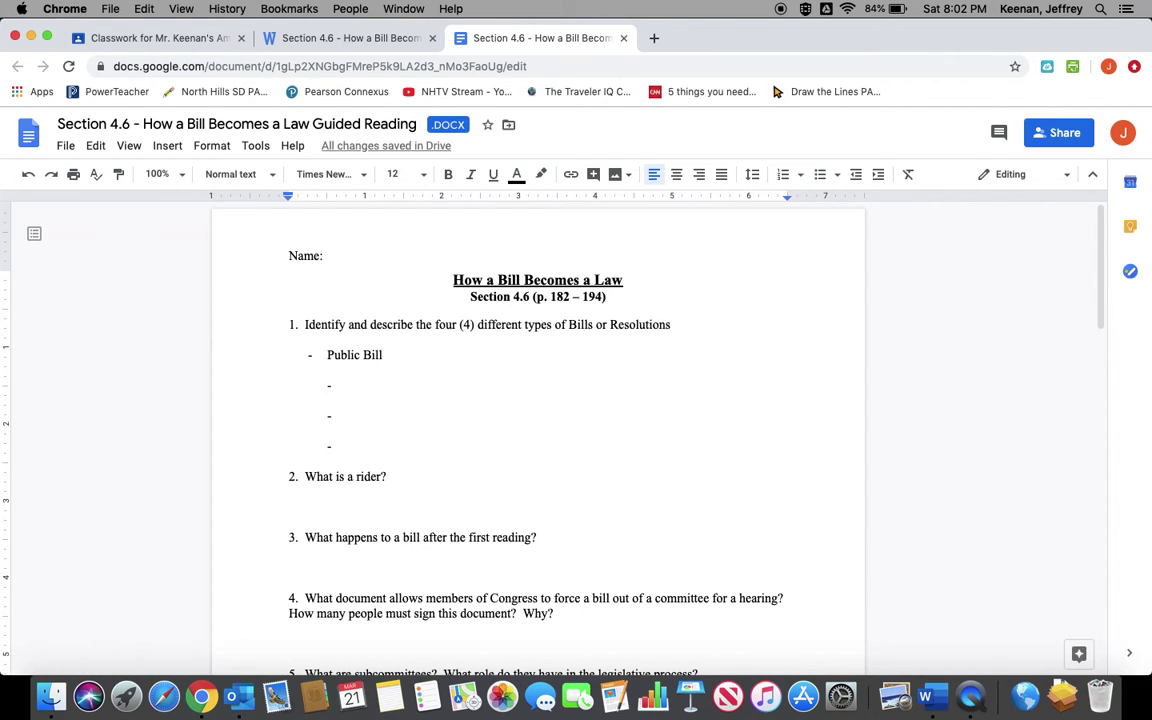
pyautogui.write('Private Bill')
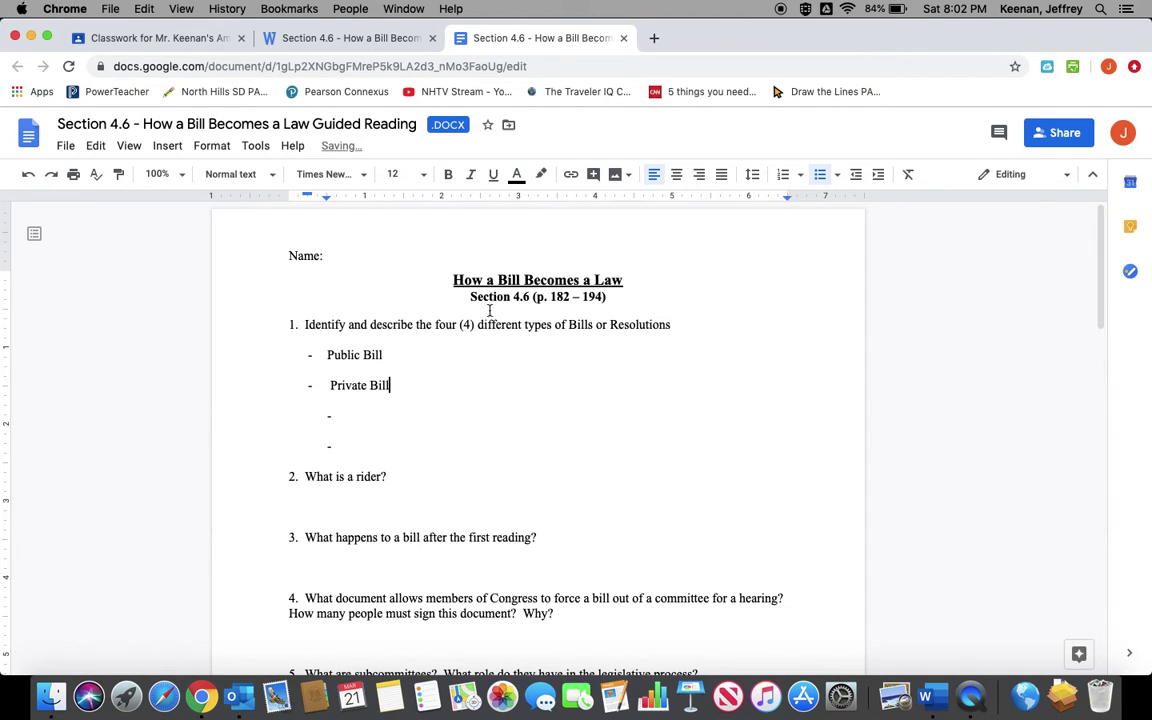
pyautogui.click(622, 39)
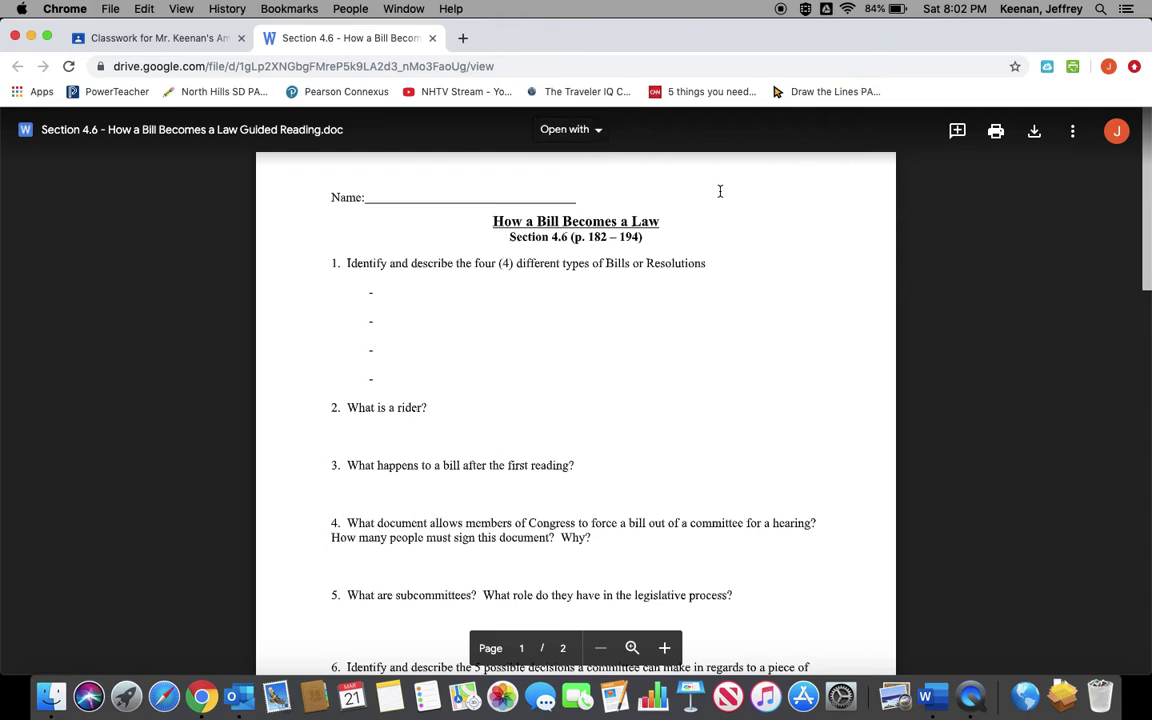
# Close the Drive preview and return to the Classwork page via the draft assignment editor.
pyautogui.click(431, 39)
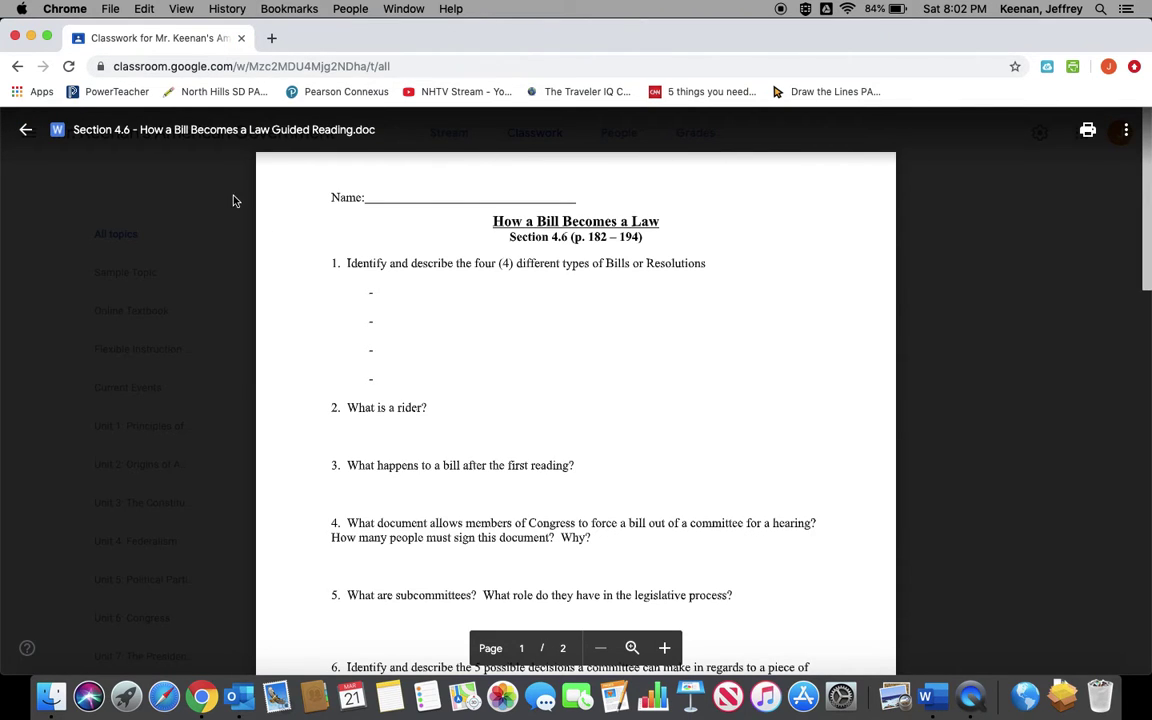
pyautogui.click(26, 131)
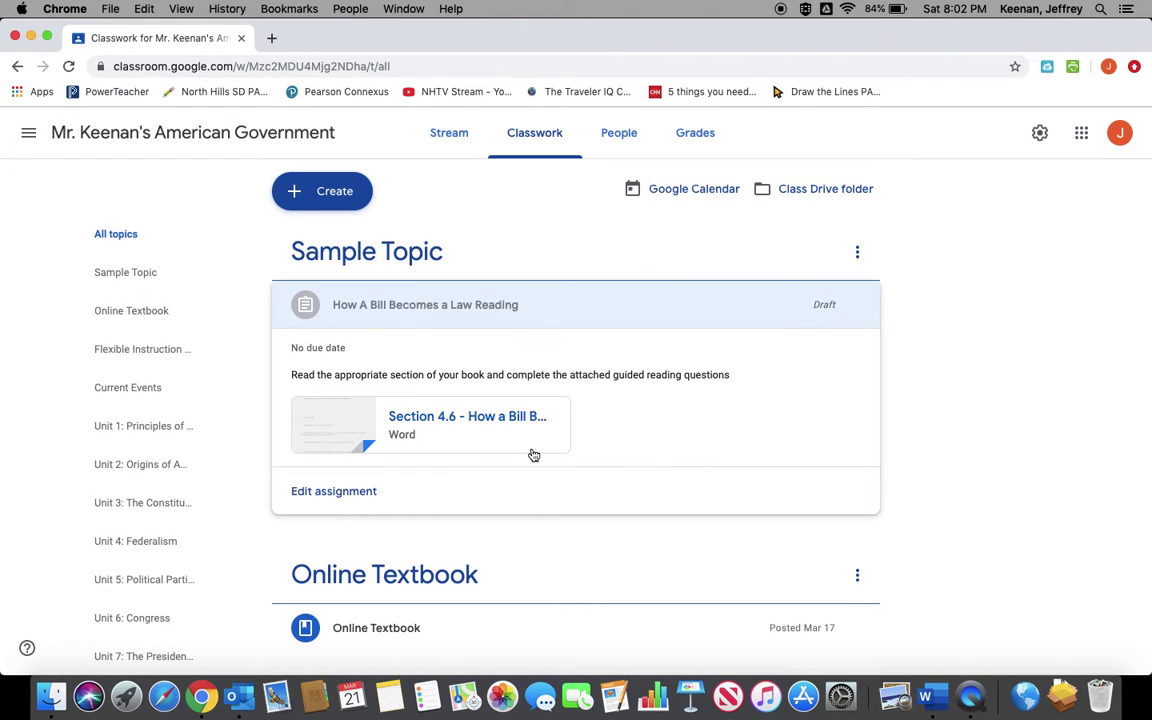
pyautogui.click(340, 496)
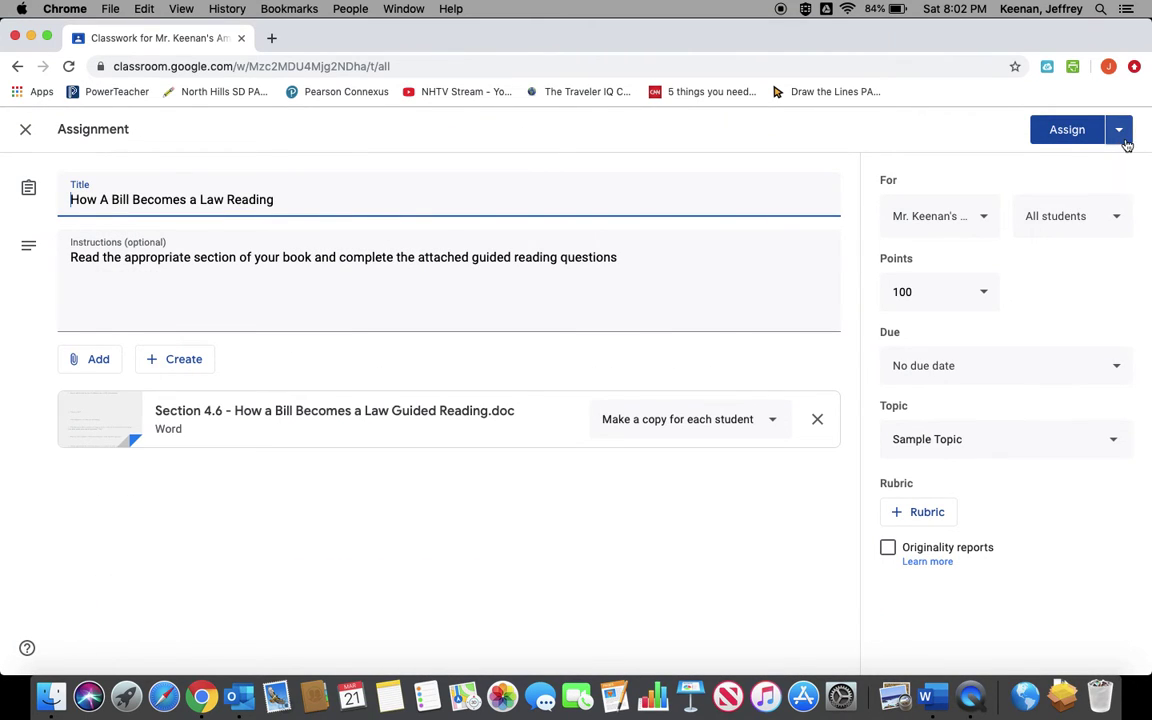
pyautogui.click(24, 134)
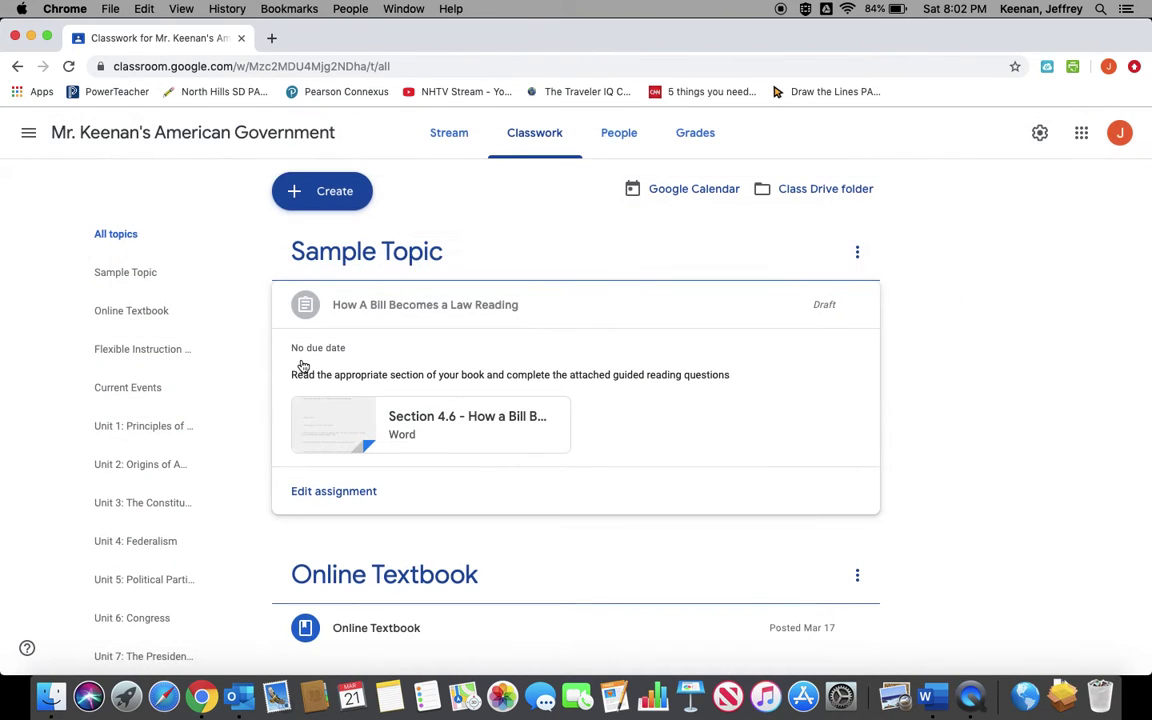
pyautogui.click(342, 194)
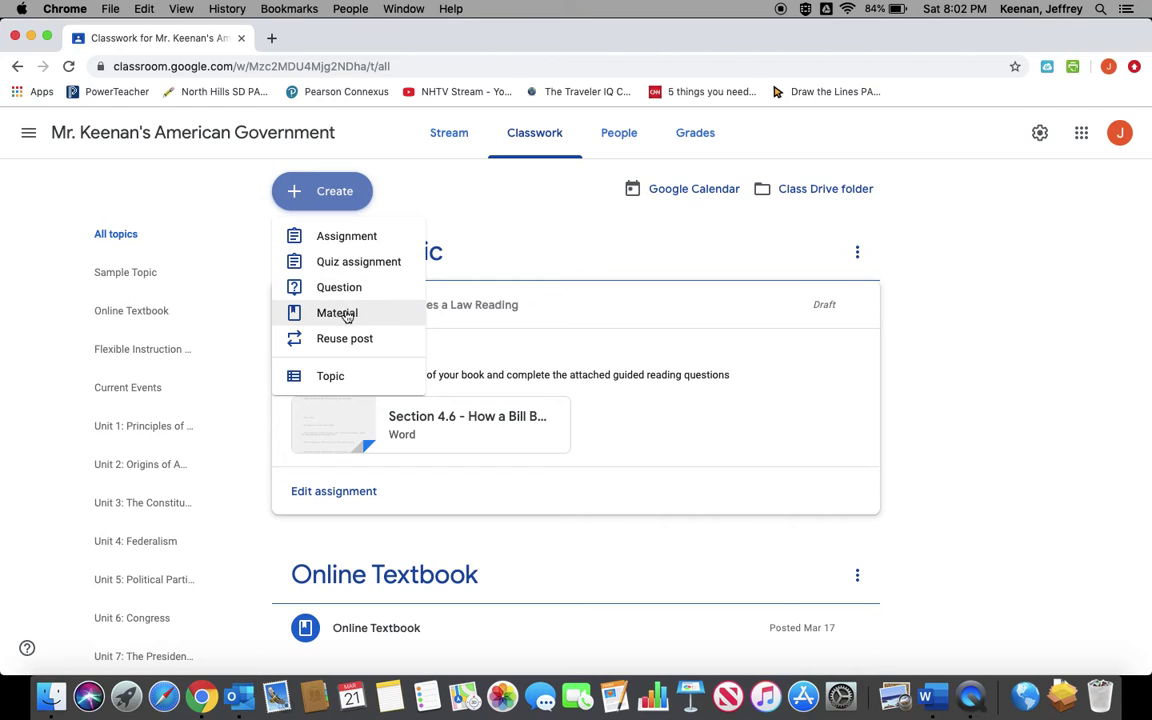
# Create a new material under Sample Topic titled 'How a Bill Becomes a Law PowerPoint'.
pyautogui.click(340, 313)
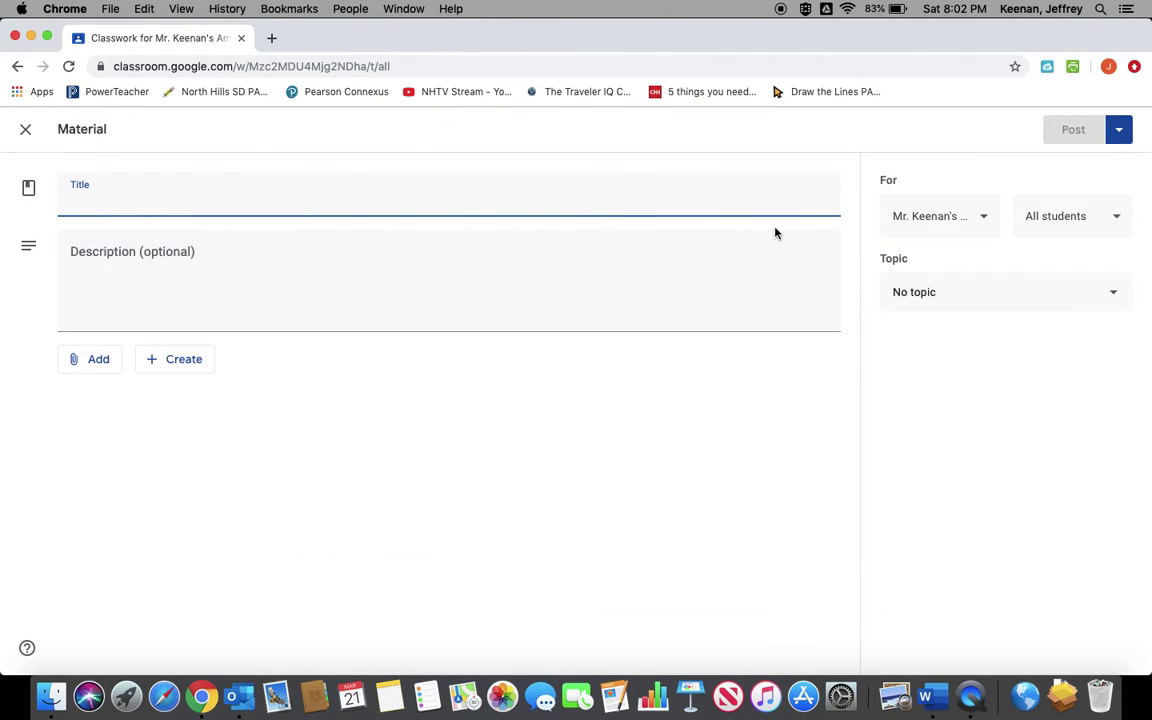
pyautogui.click(1099, 309)
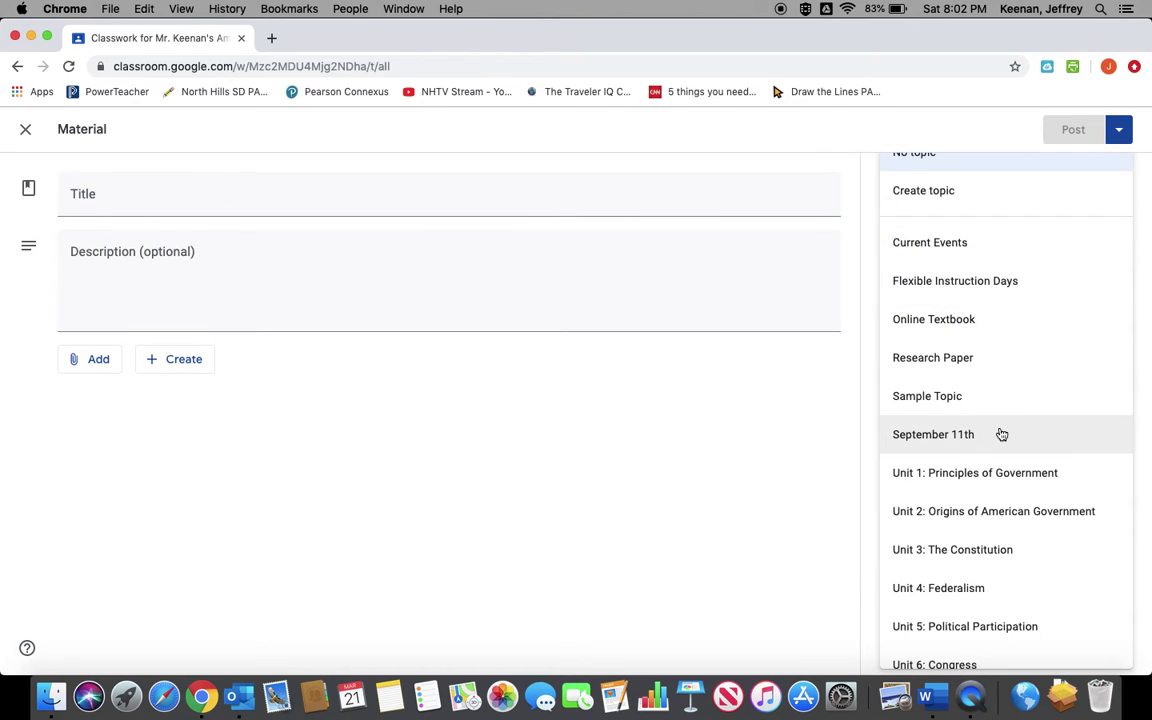
pyautogui.scroll(-1, 990, 520)
pyautogui.click(946, 371)
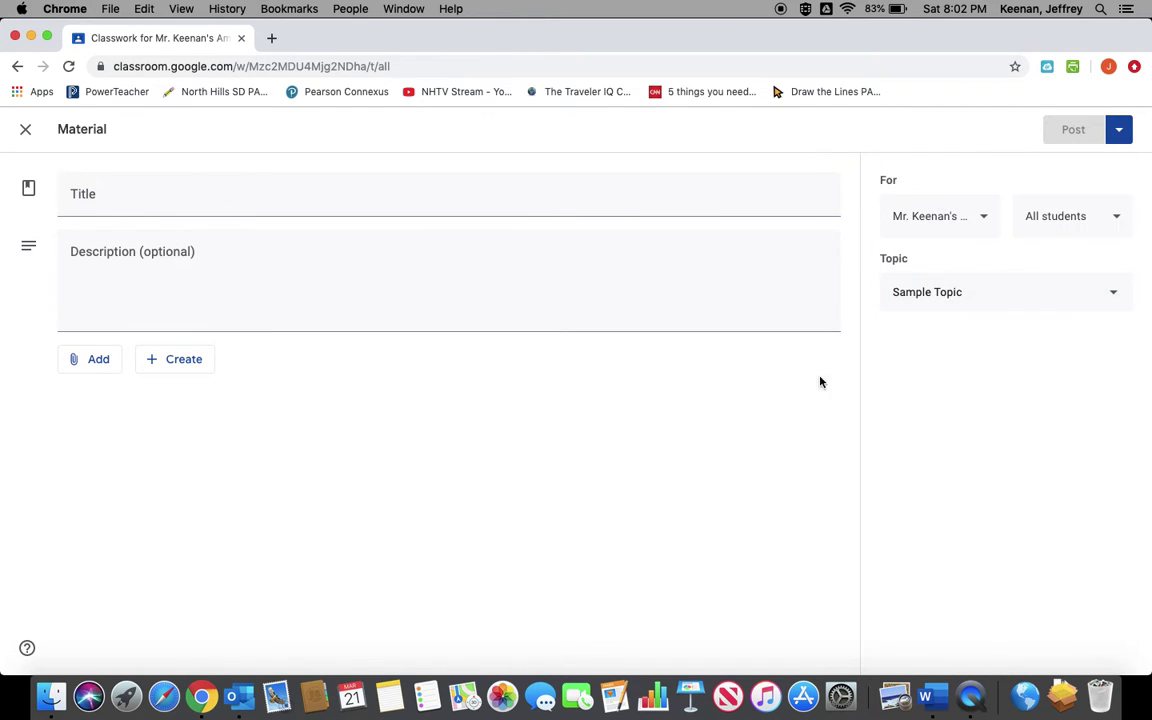
pyautogui.click(149, 192)
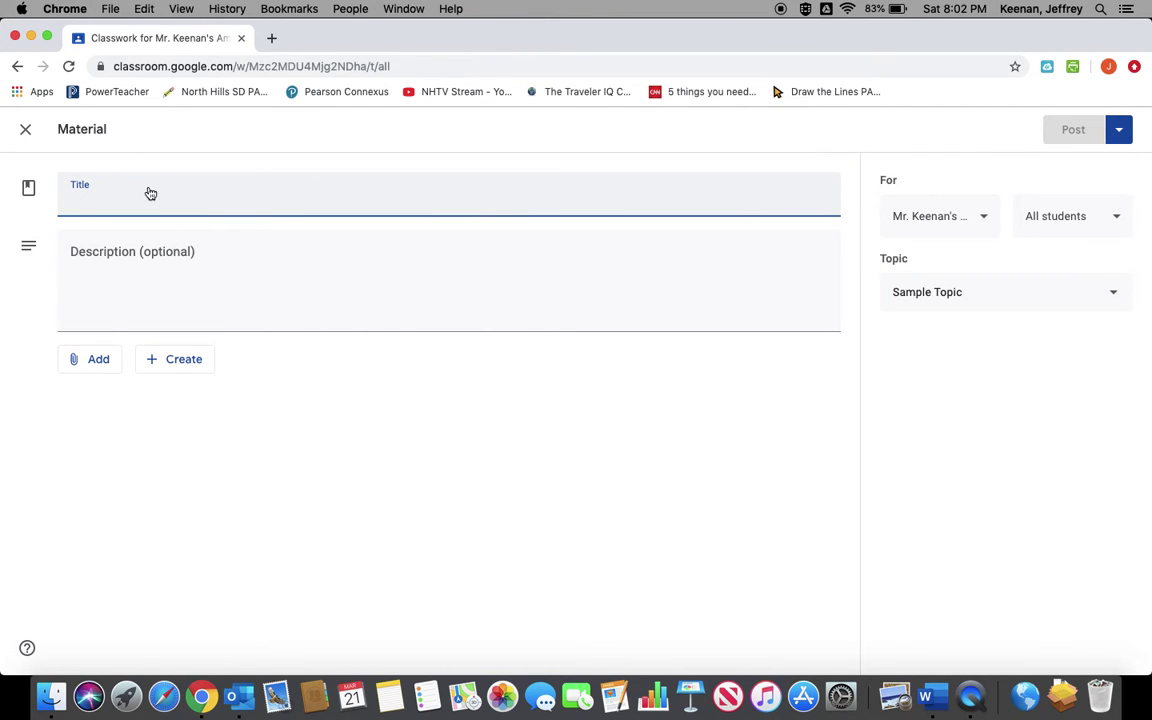
pyautogui.write('How a Bi')
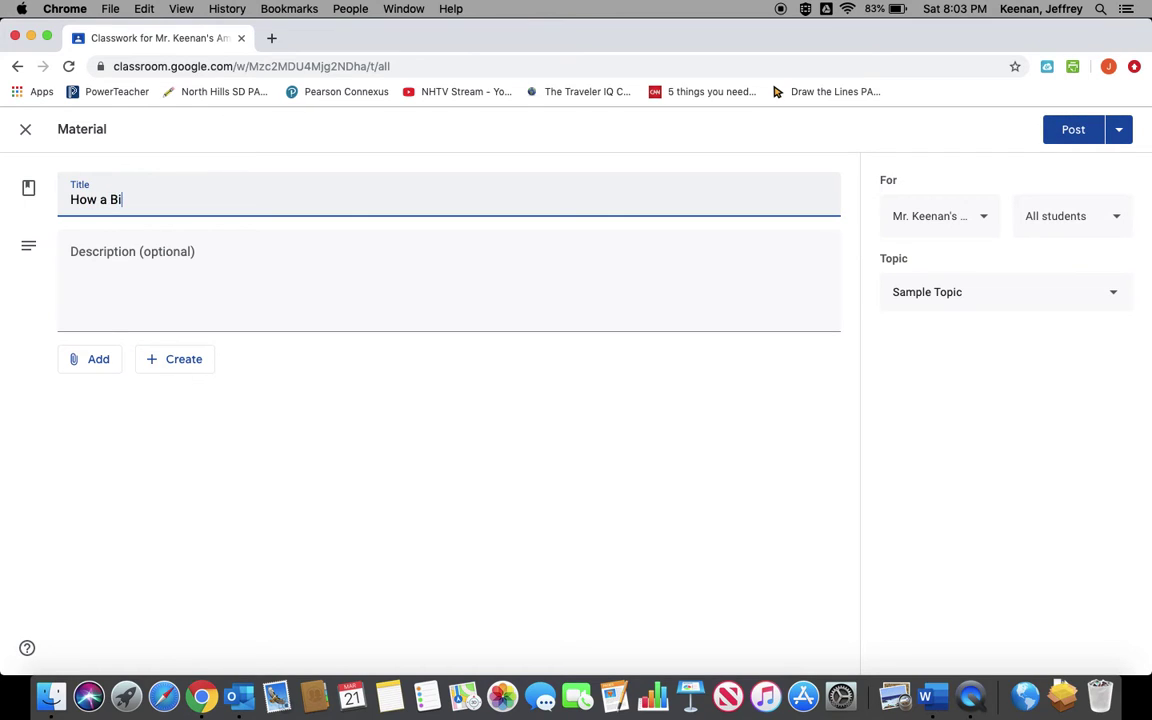
pyautogui.write('ll Becomes a Law PowerPoint')
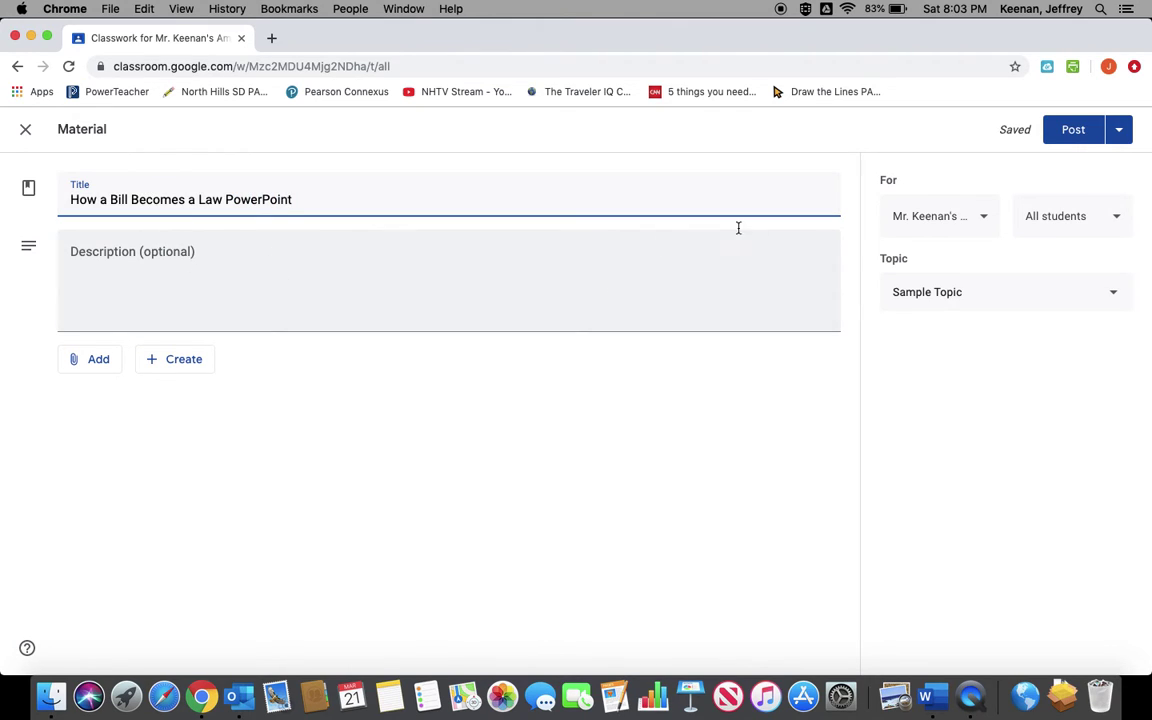
# Begin the material's description with 'Use these Po…'.
pyautogui.click(172, 253)
pyautogui.write('Use these')
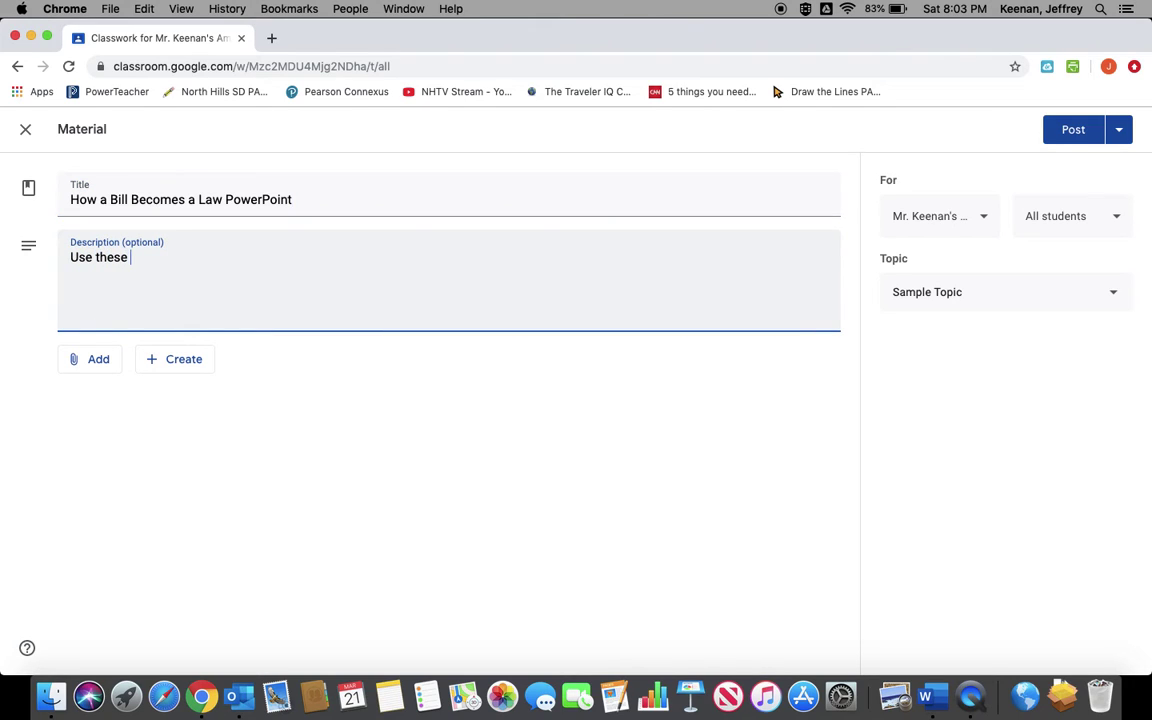
pyautogui.write(' PowerPoints to help you complete the')
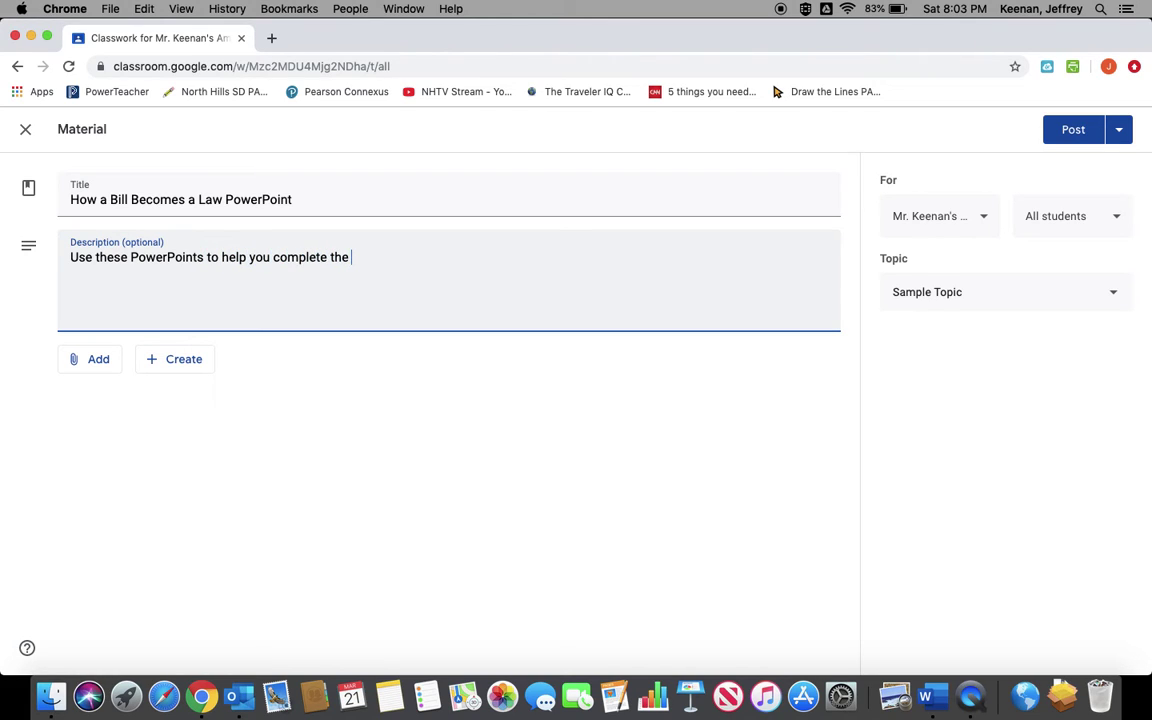
pyautogui.write('How a Bill Becomes a Law guided r')
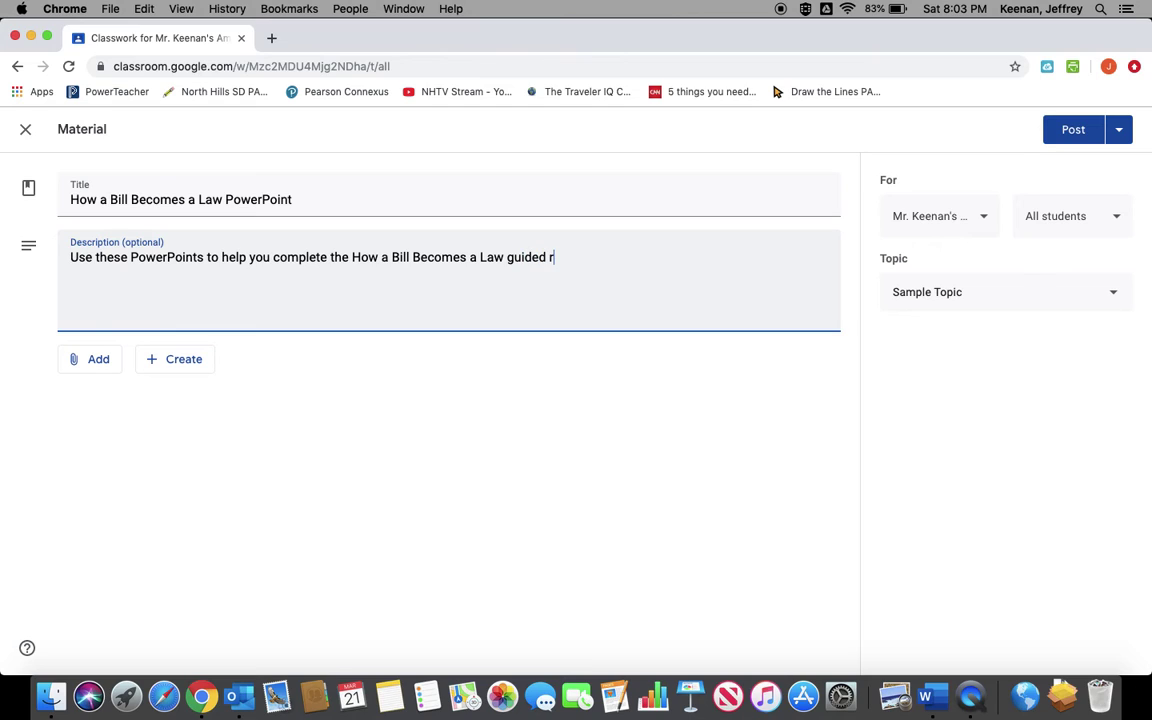
# Attach How a bill becomes a law.ppt and How A Bill Becomes a Law Chart.ppt from the Desktop to the material.
pyautogui.click(94, 358)
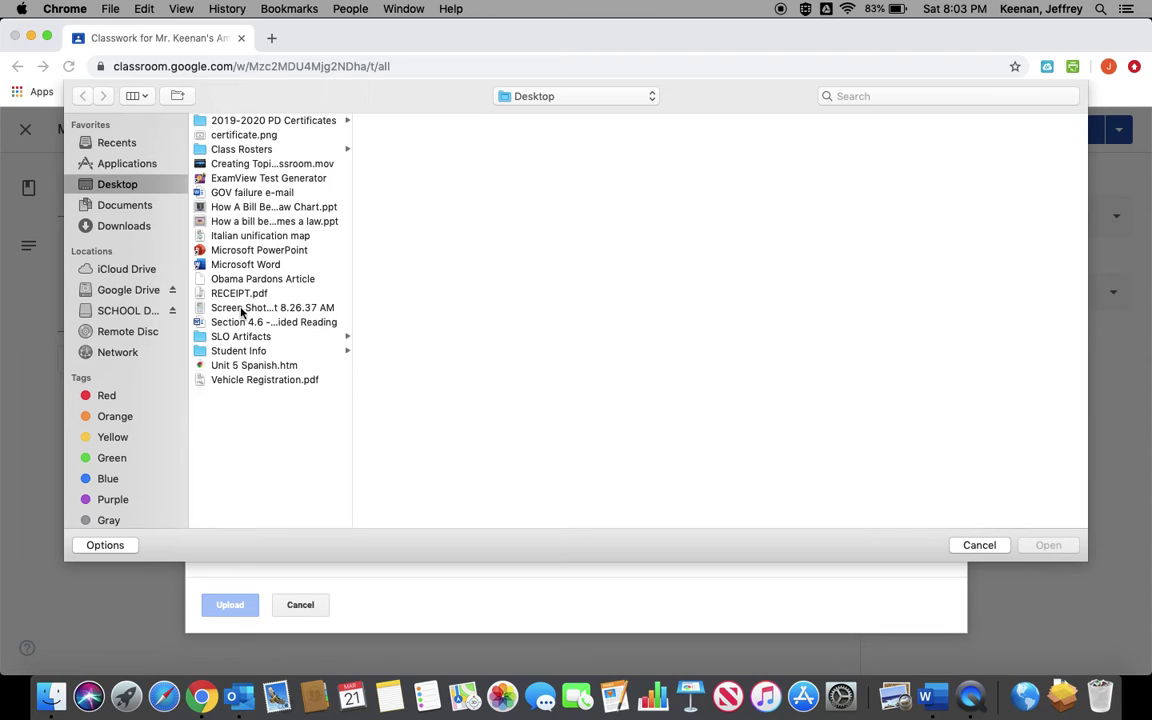
pyautogui.doubleClick(260, 222)
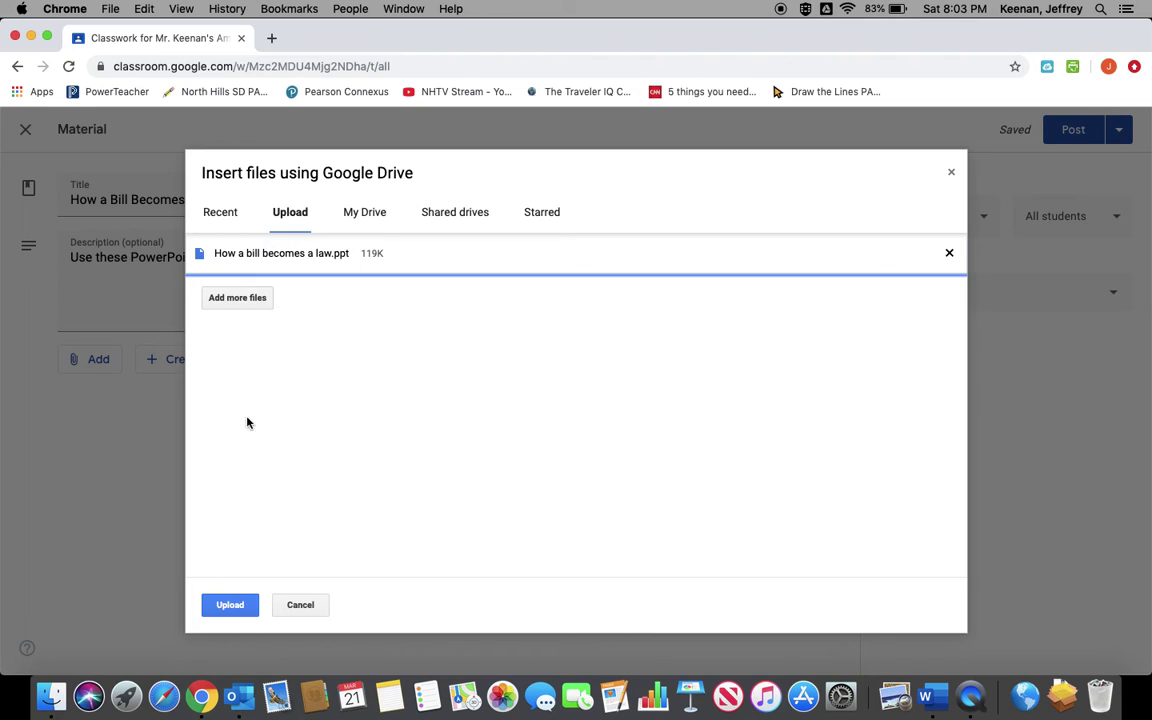
pyautogui.click(251, 302)
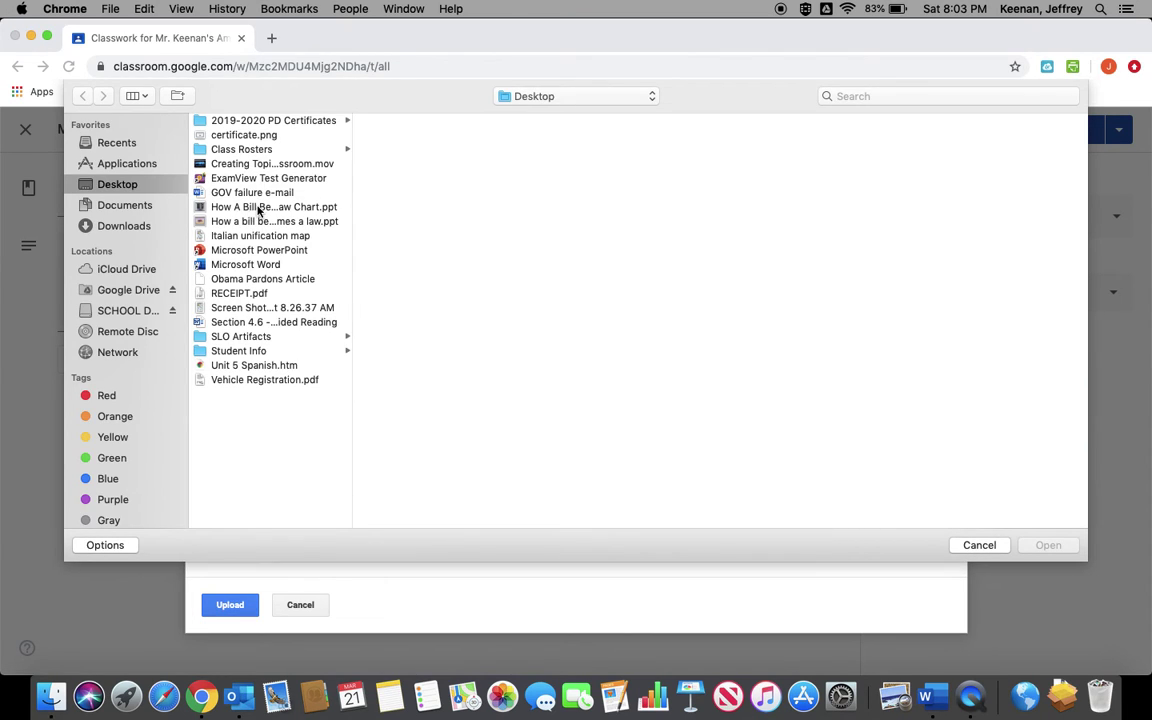
pyautogui.doubleClick(262, 207)
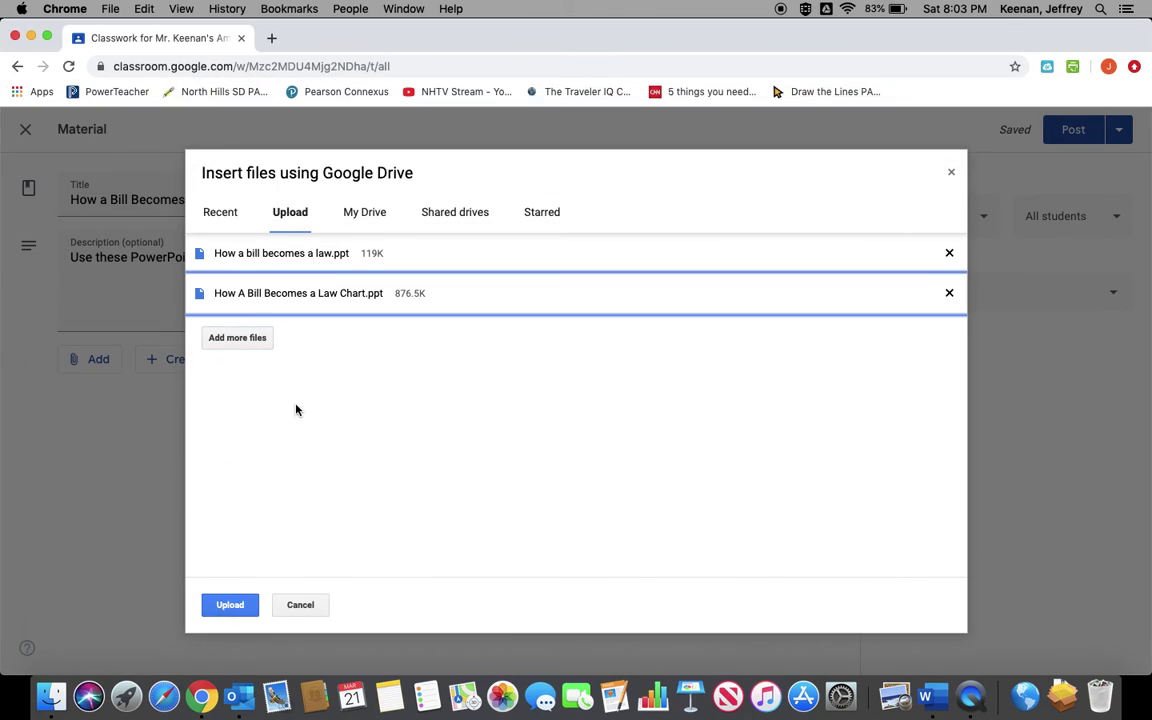
pyautogui.click(237, 607)
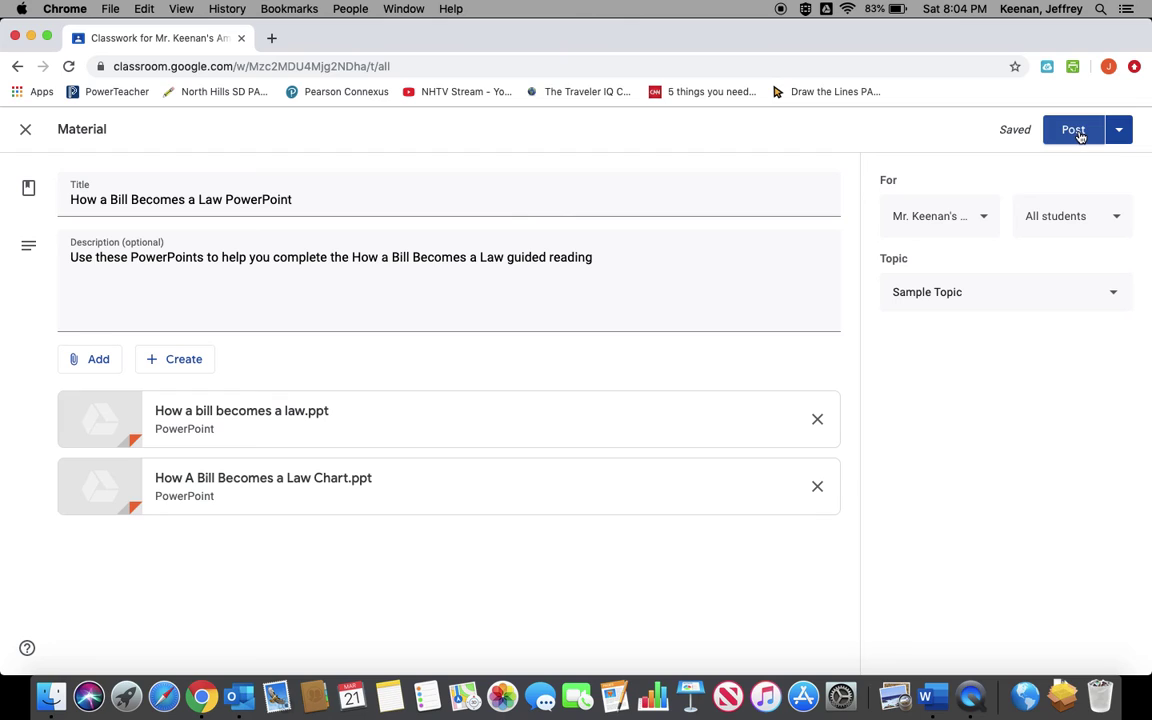
pyautogui.click(1118, 130)
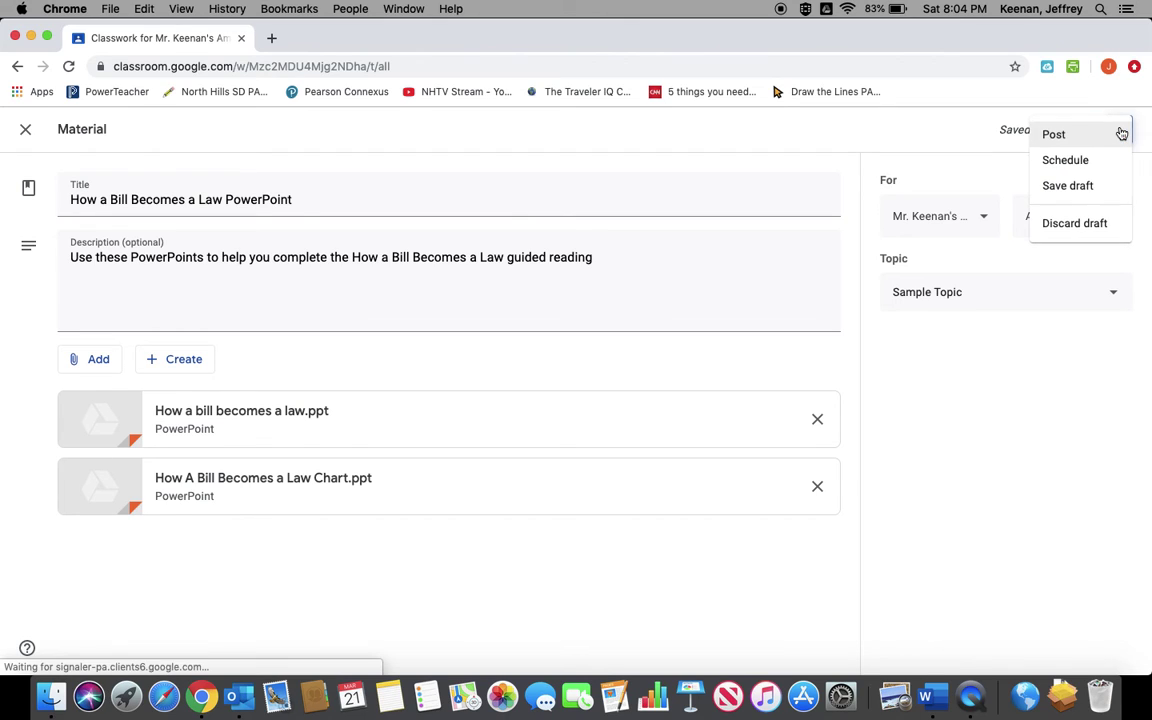
# Save the PowerPoint material as a draft and expand it on Classwork to show its attachments.
pyautogui.click(1099, 189)
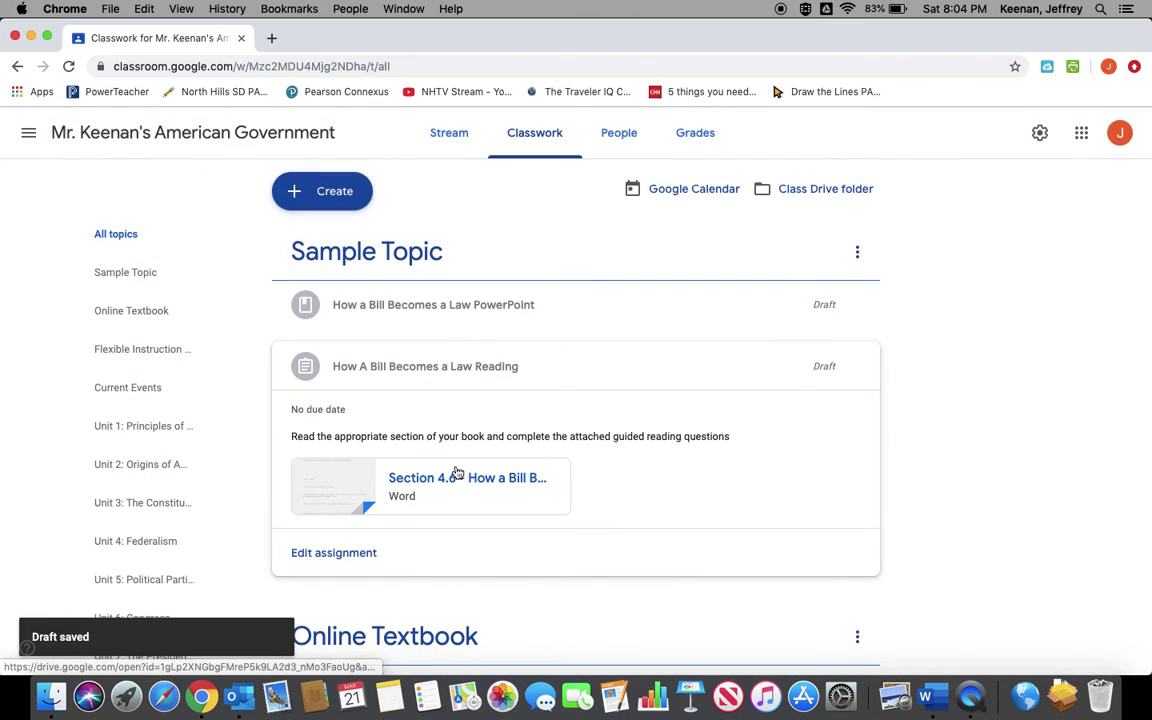
pyautogui.scroll(-1, 653, 517)
pyautogui.click(568, 273)
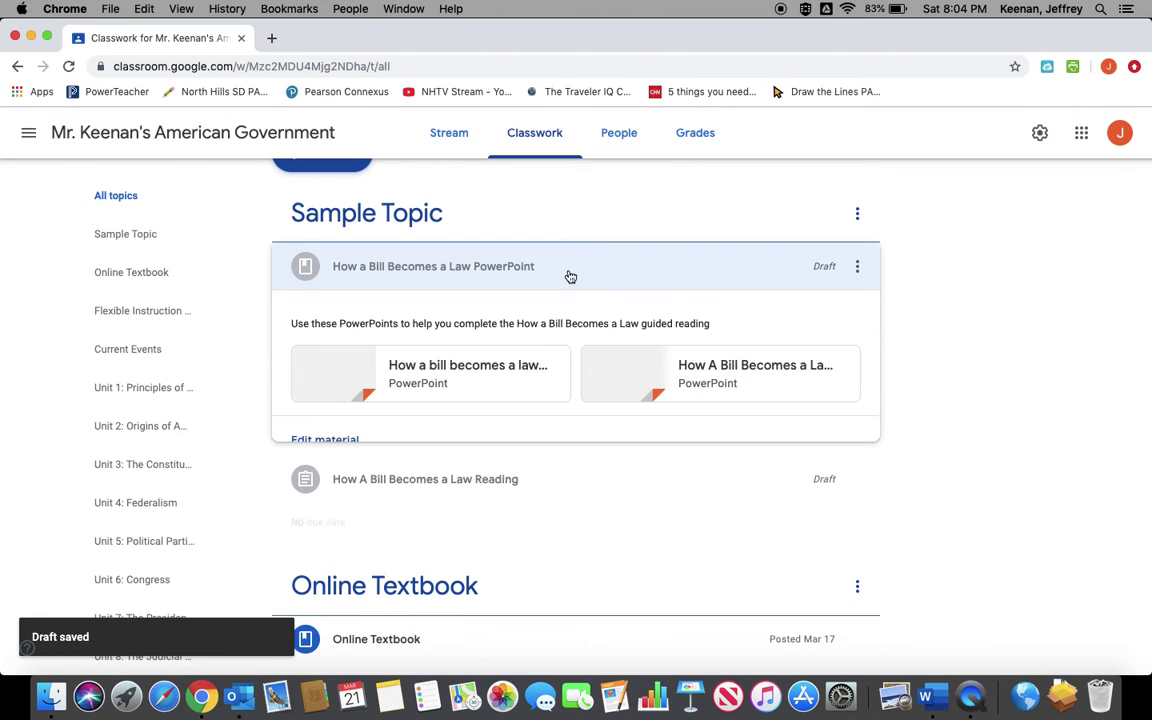
# Preview the How a bill becomes a law slideshow, then the Chart slideshow.
pyautogui.click(484, 379)
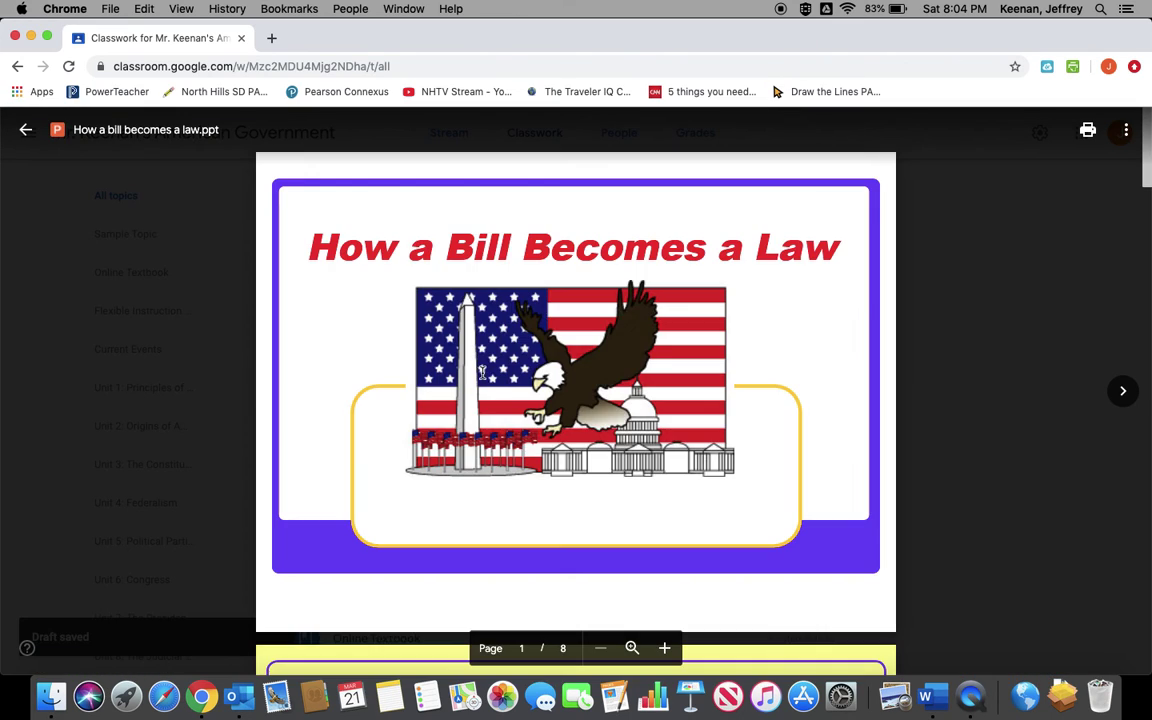
pyautogui.scroll(-5, 502, 443)
pyautogui.scroll(-5, 502, 443)
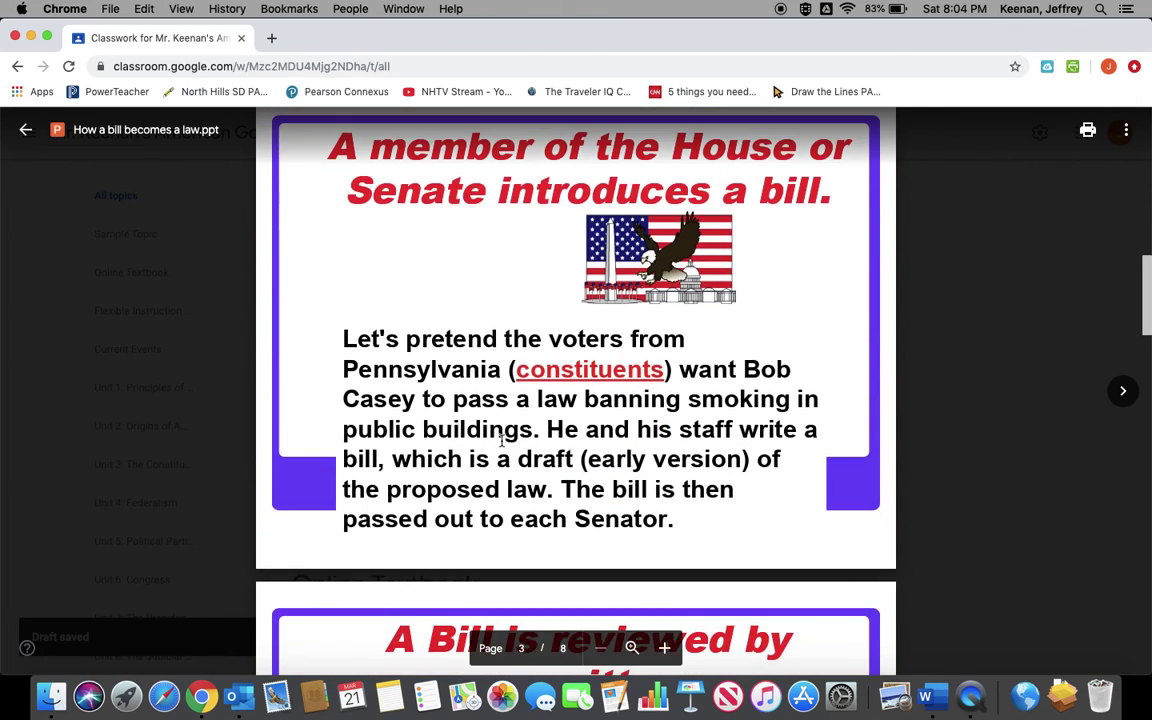
pyautogui.scroll(5, 502, 443)
pyautogui.click(26, 129)
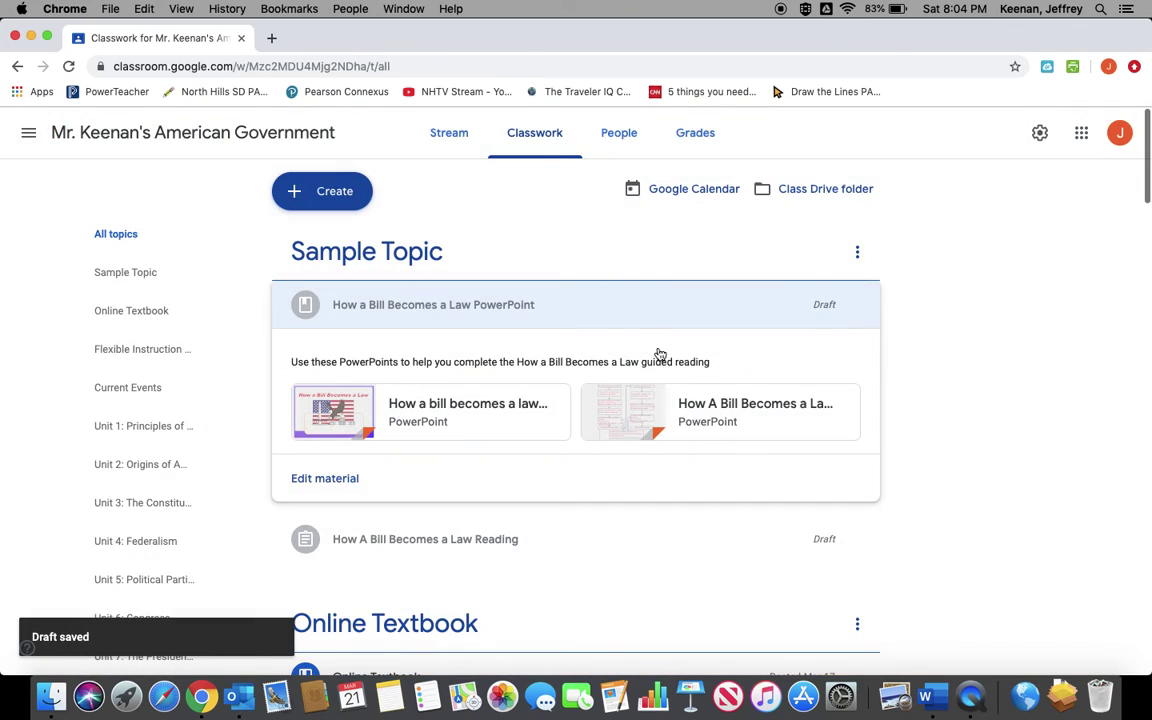
pyautogui.click(642, 358)
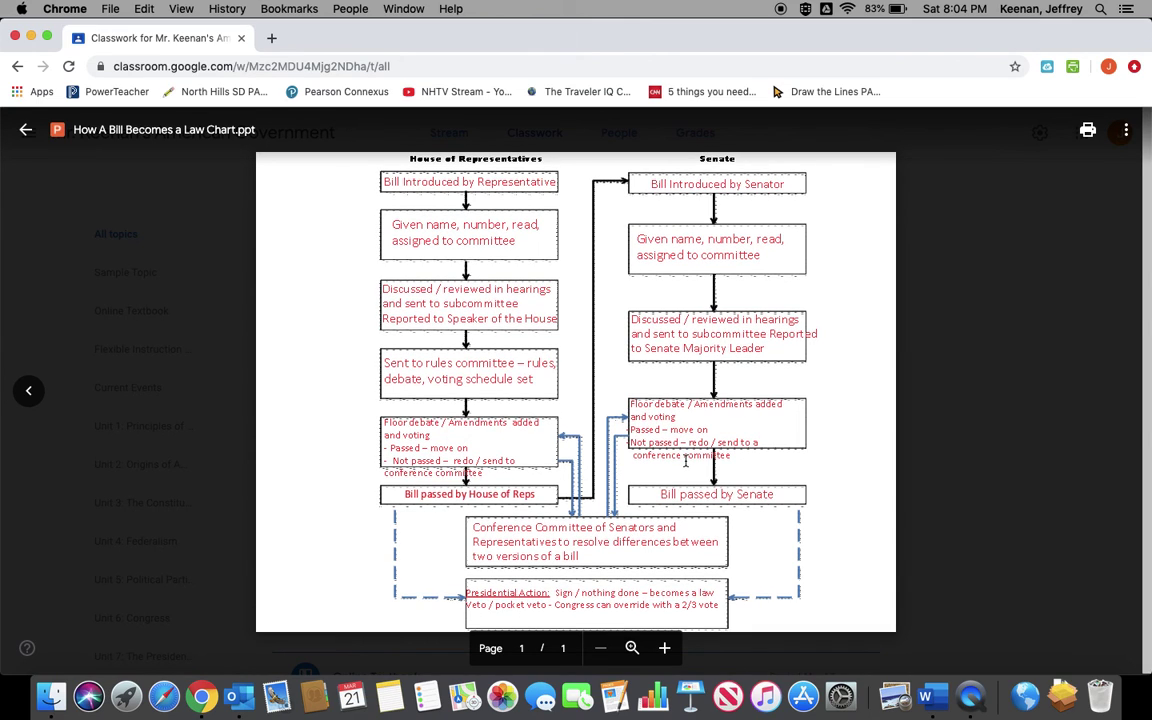
pyautogui.click(26, 129)
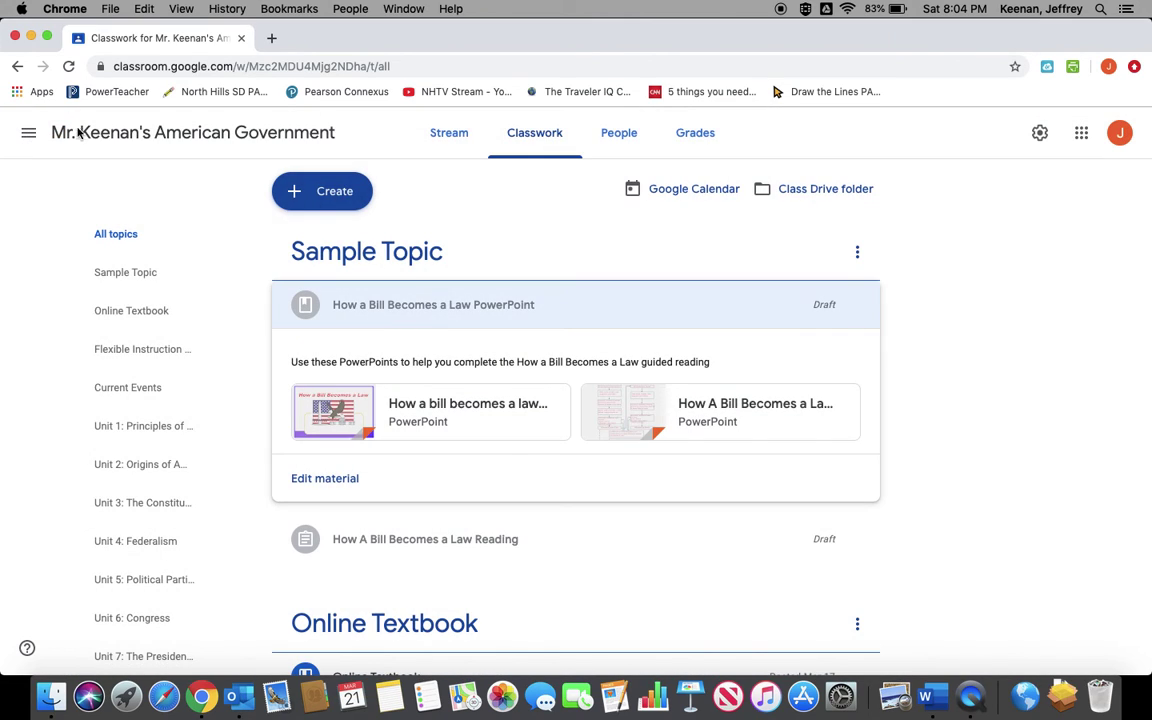